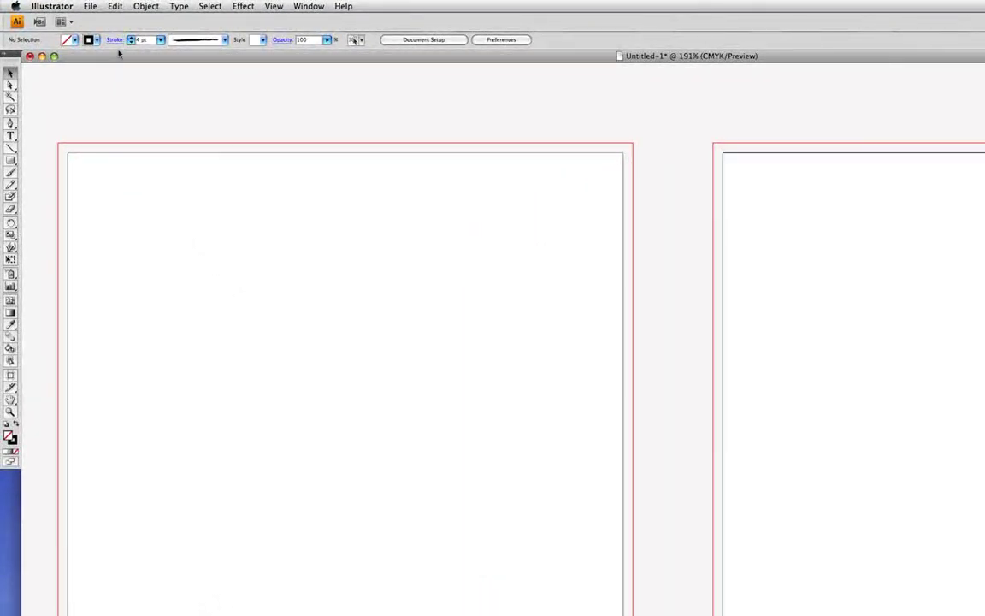
Step: Open the file Project1A_tee_shirt_template_CS4.ai from the tee shirt template folder
click(95, 7)
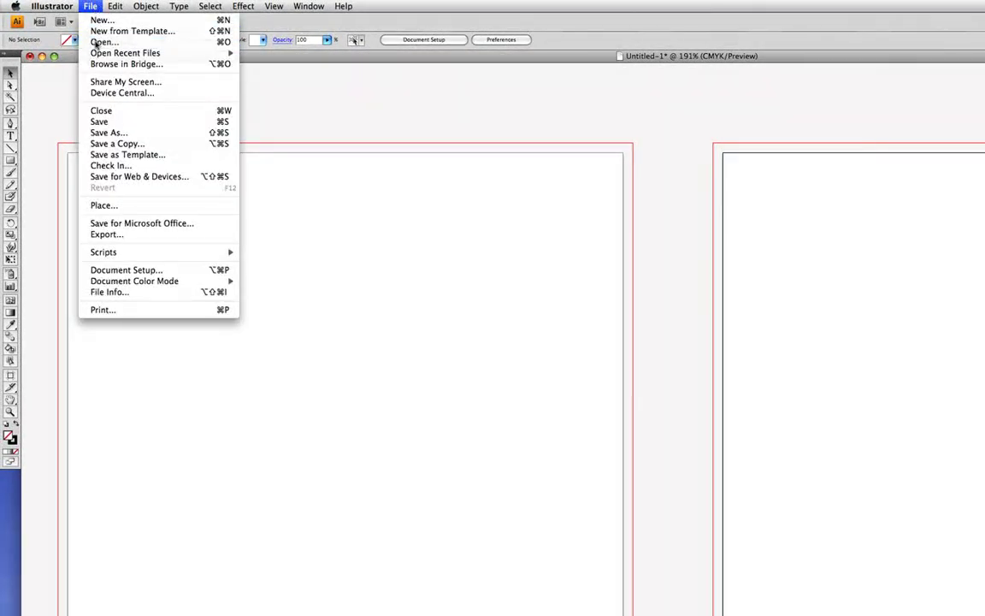
click(96, 41)
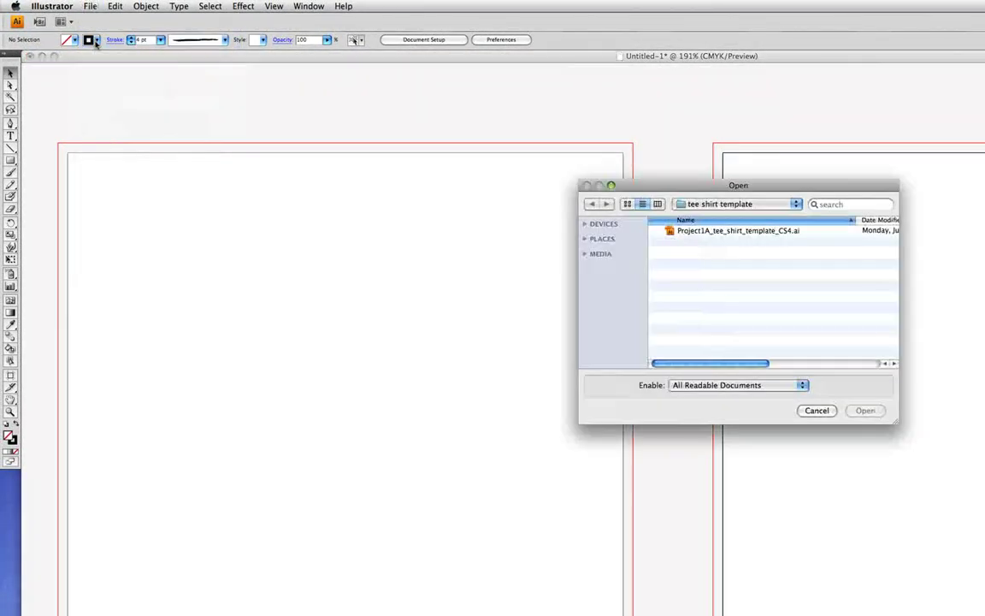
click(816, 232)
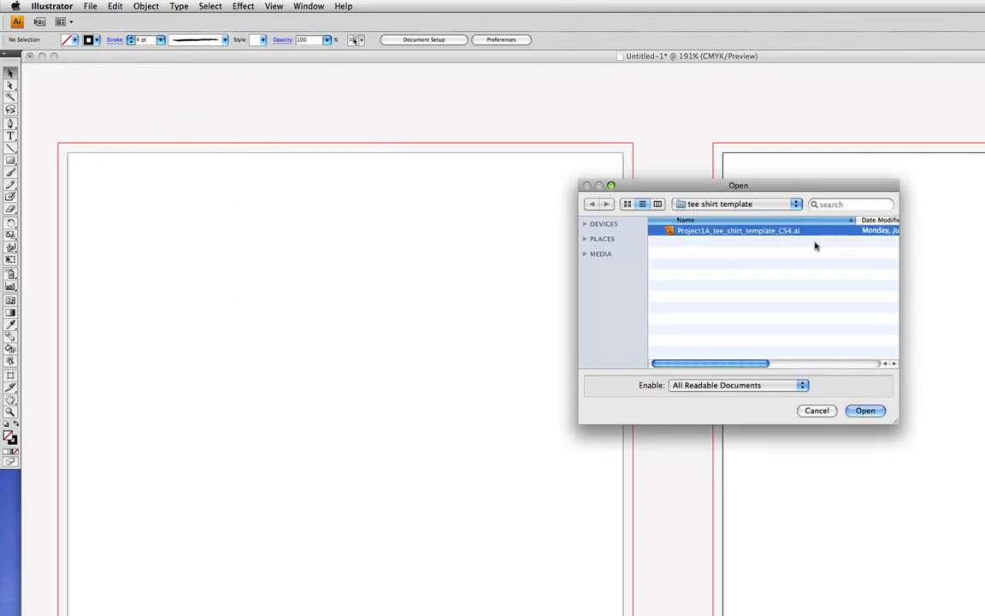
click(866, 410)
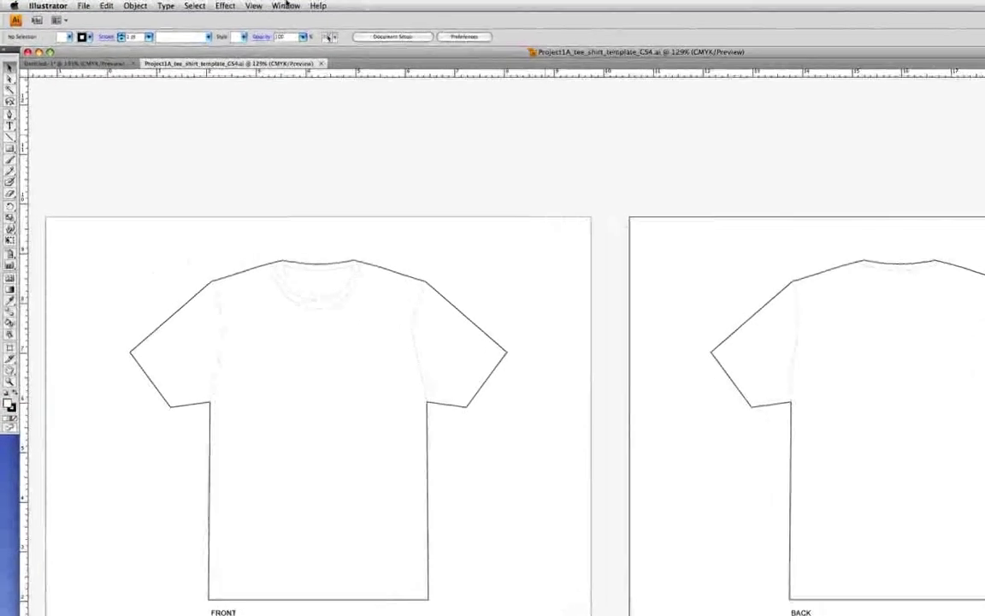
Step: Switch the workspace to the Like InDesign layout
click(205, 4)
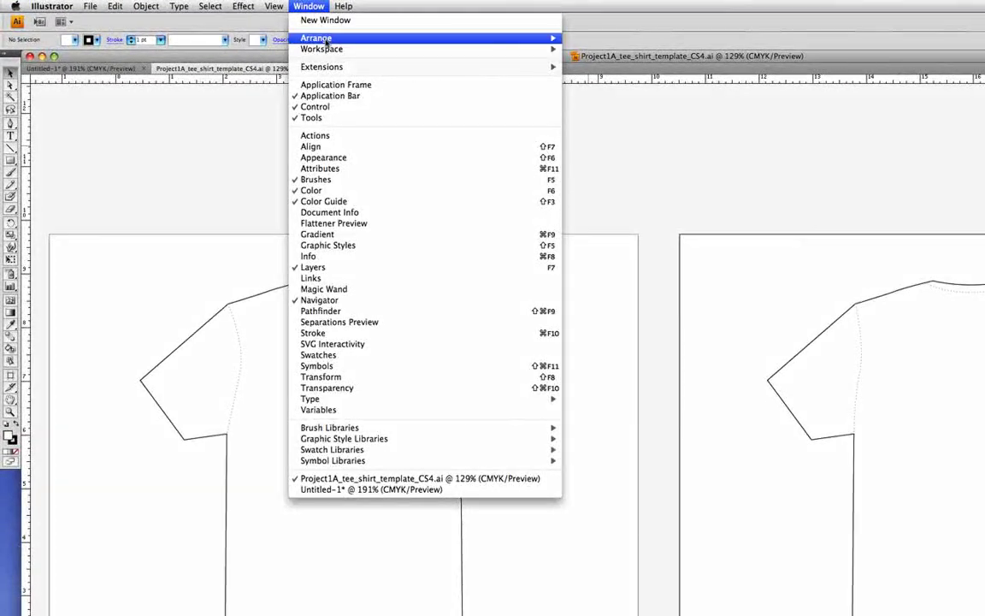
mouse_move(218, 32)
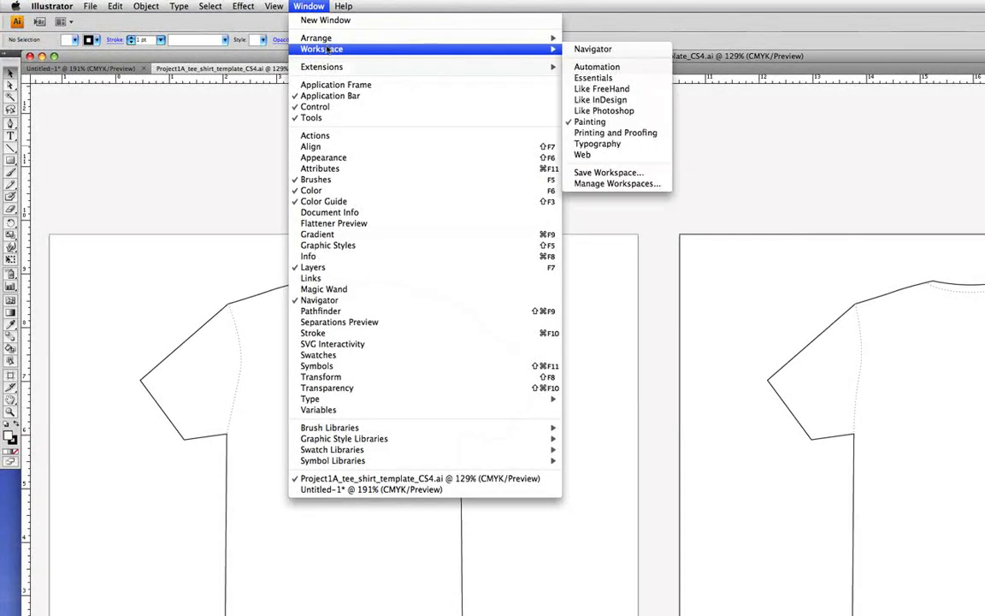
click(648, 102)
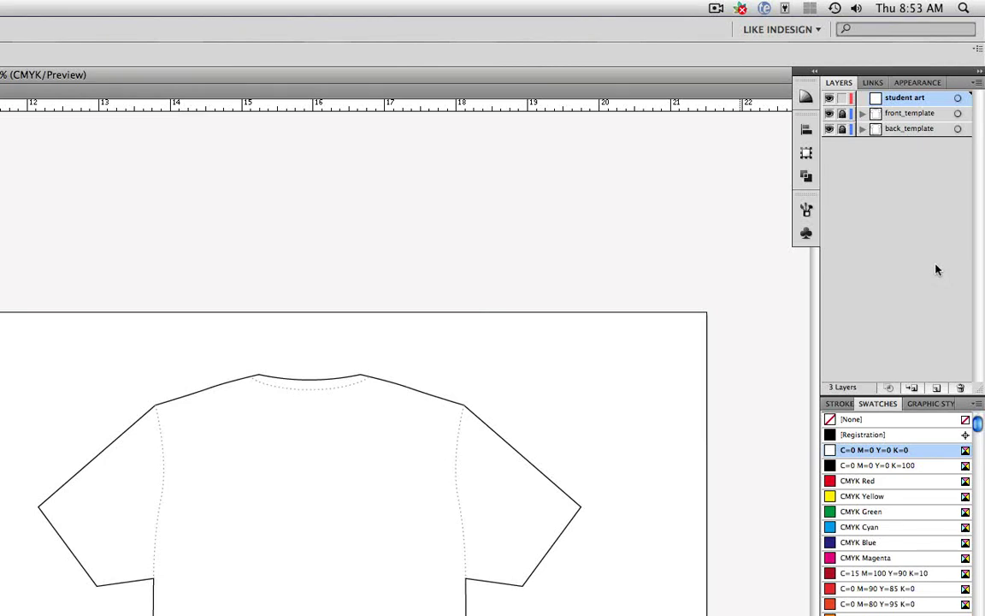
Step: Duplicate the front_template layer and move the copy above the student art layer
click(914, 117)
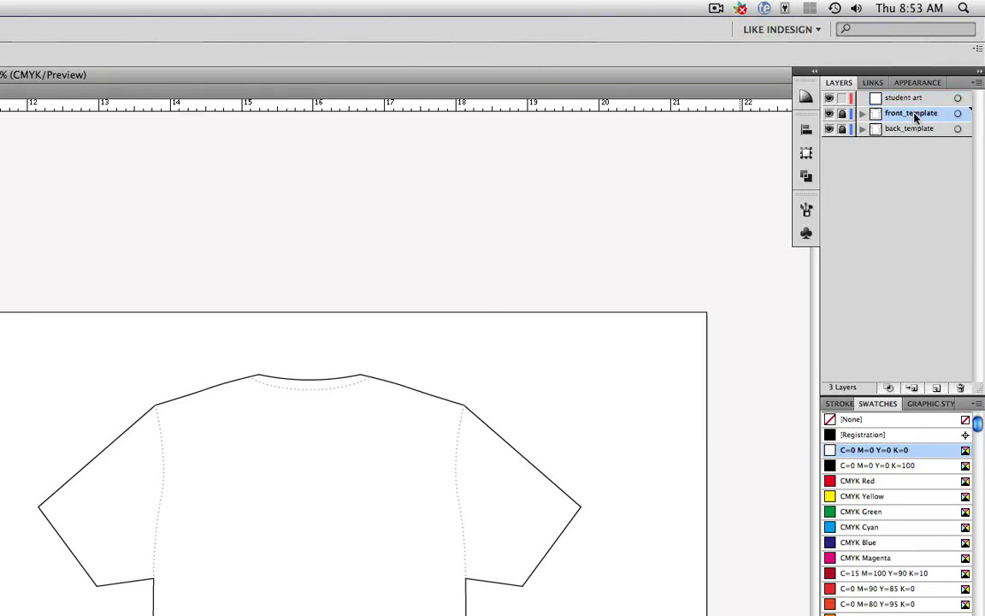
drag(914, 117, 934, 389)
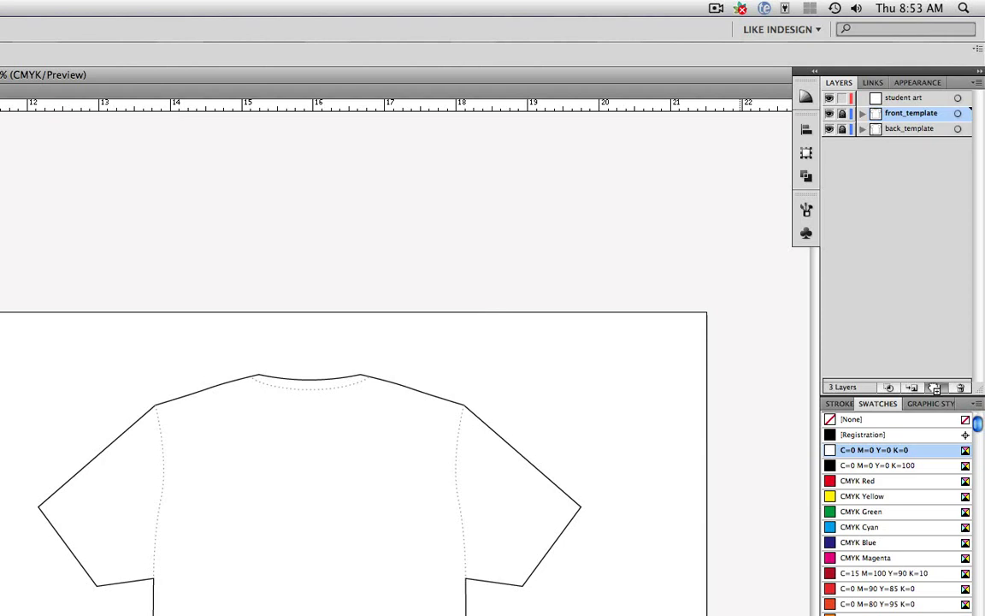
drag(934, 389, 935, 388)
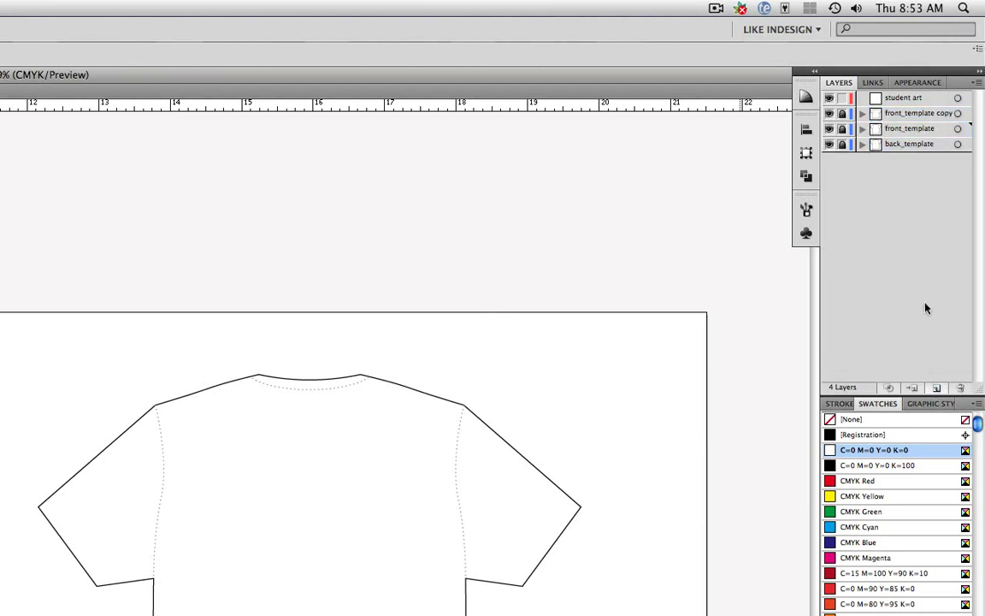
click(922, 115)
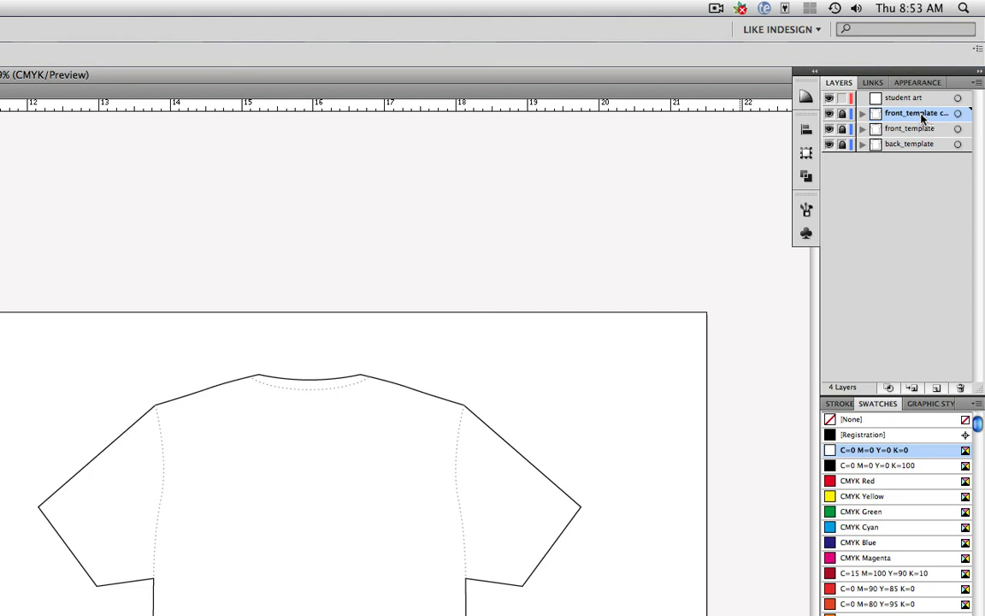
drag(922, 118, 918, 94)
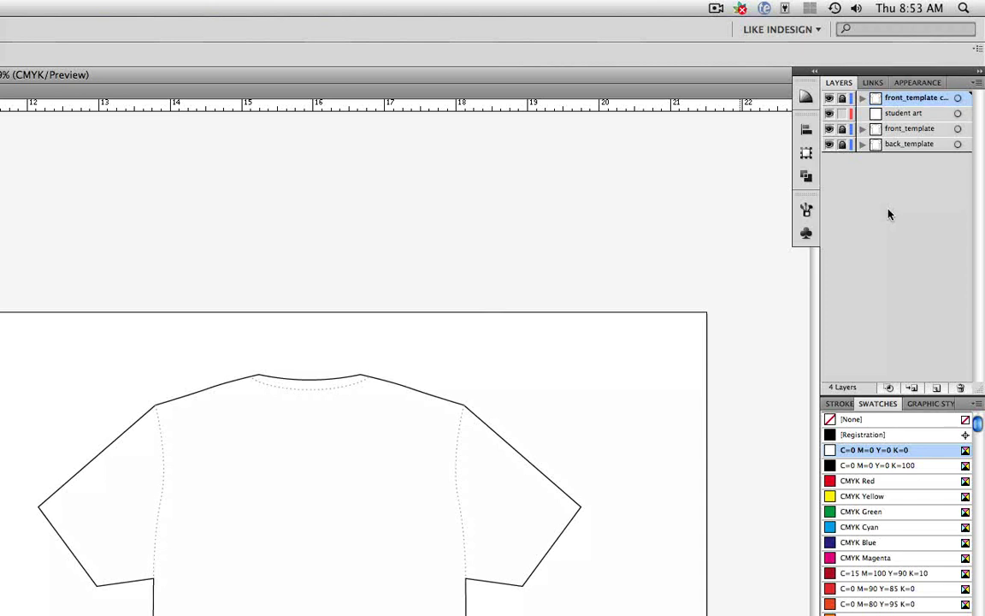
Step: Duplicate the back_template layer and place the copy between the front_template copy and student art layers
click(912, 145)
drag(911, 149, 938, 390)
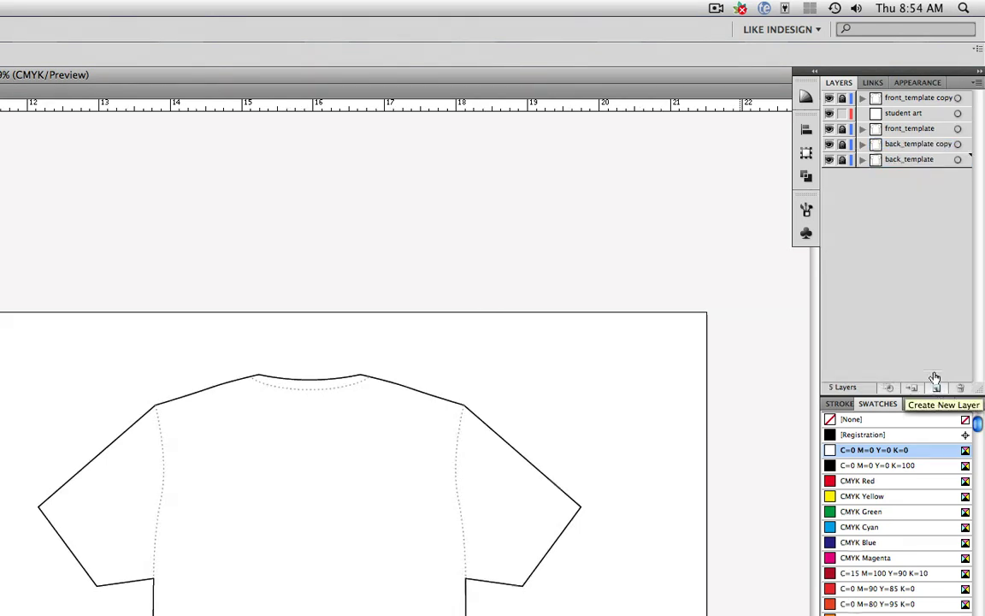
click(911, 146)
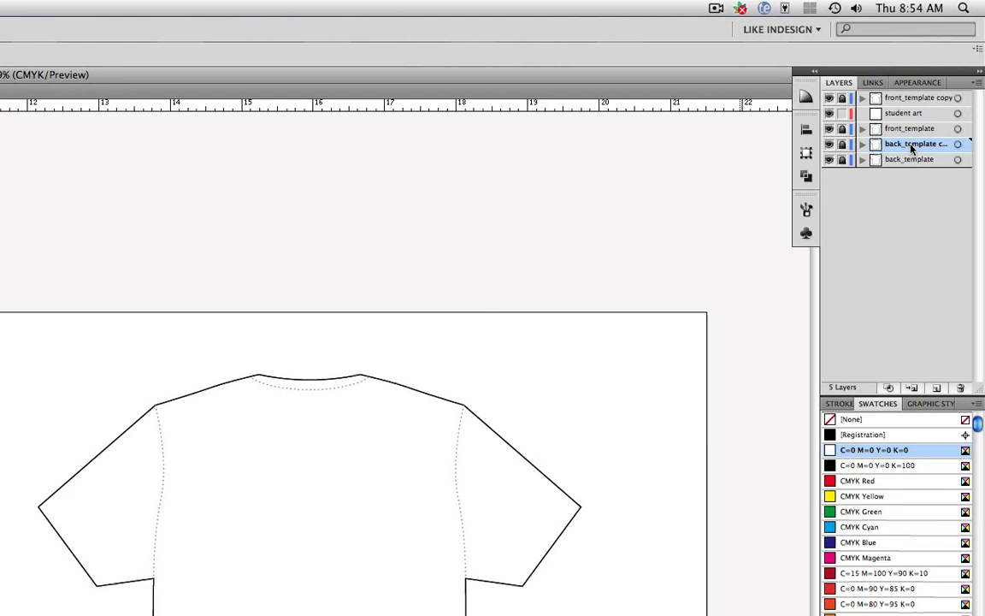
drag(912, 148, 906, 111)
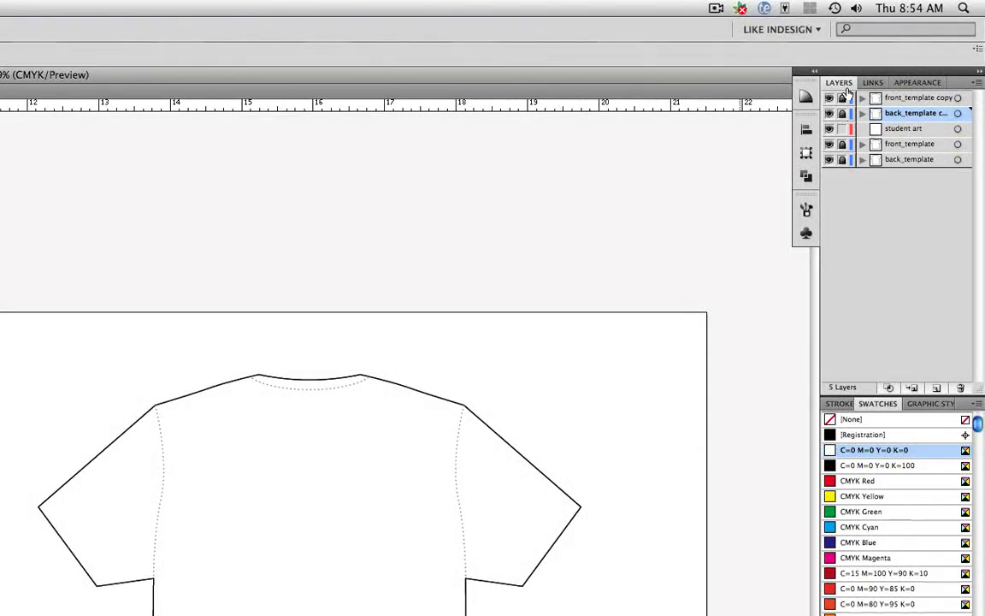
Step: Unlock the two copied template layers and ungroup their front and back shirt artwork twice, leaving nothing selected
click(842, 97)
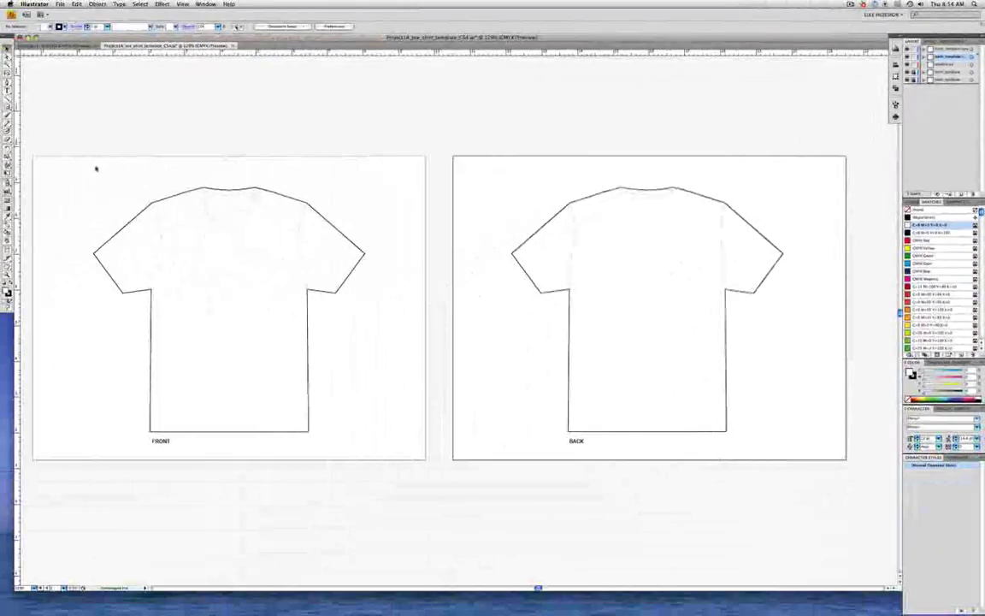
drag(86, 135, 800, 400)
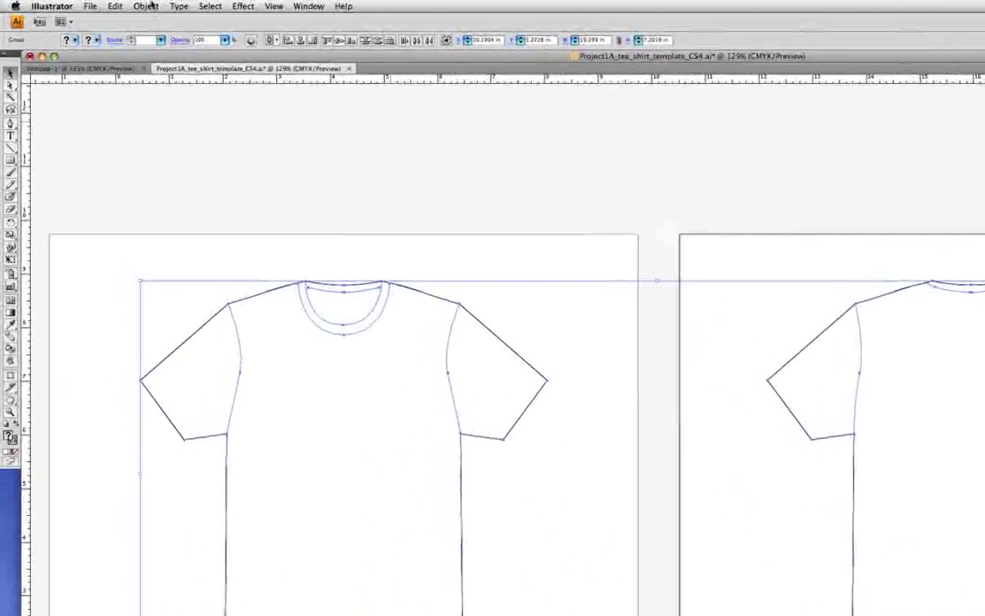
click(108, 6)
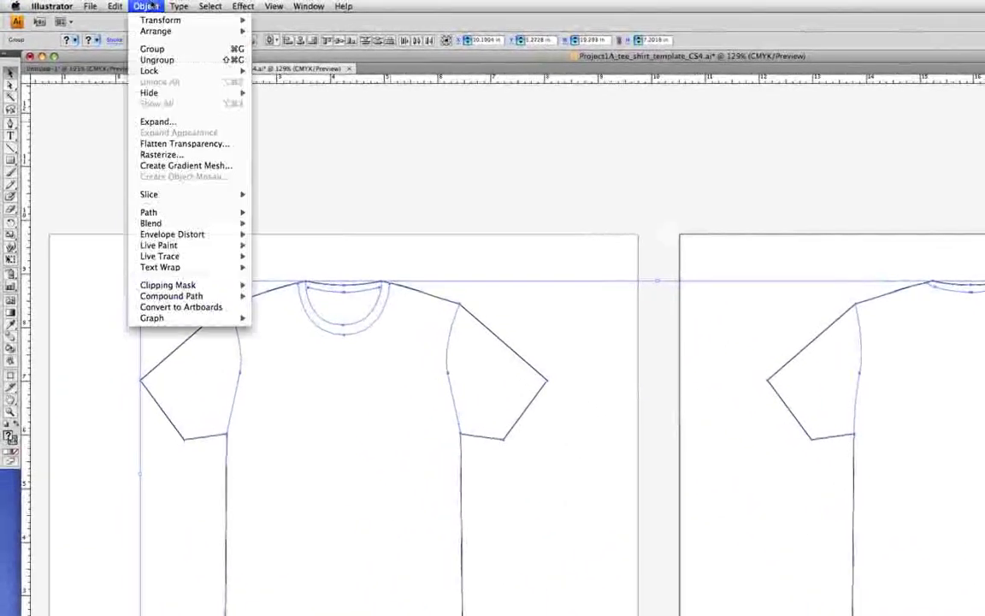
click(163, 60)
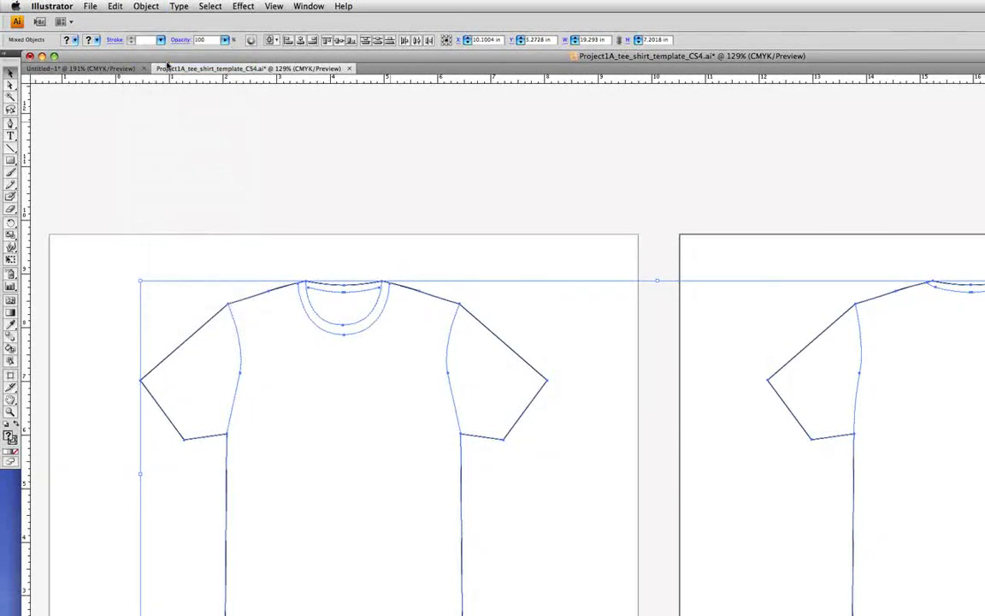
click(147, 6)
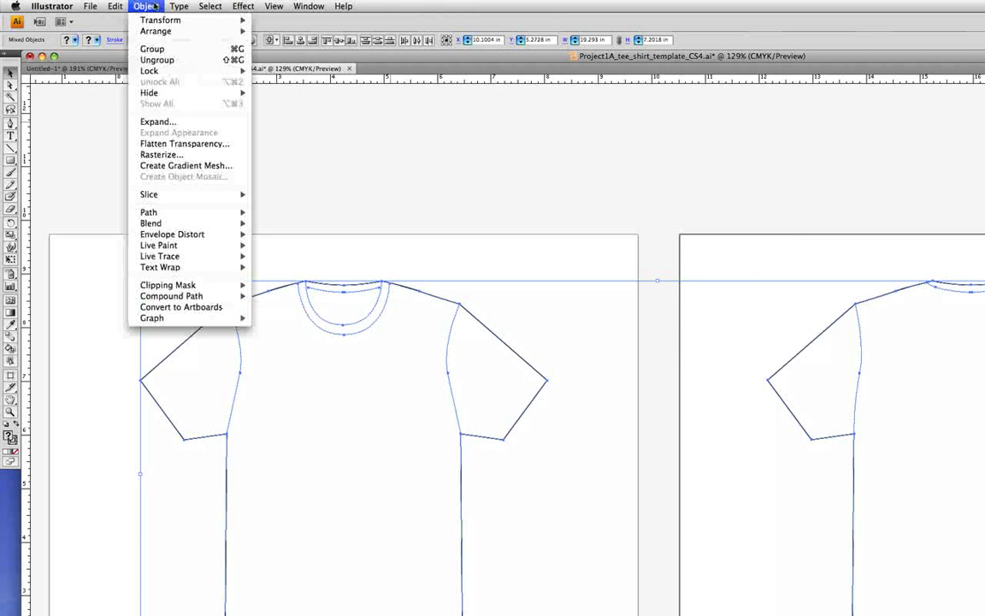
click(171, 60)
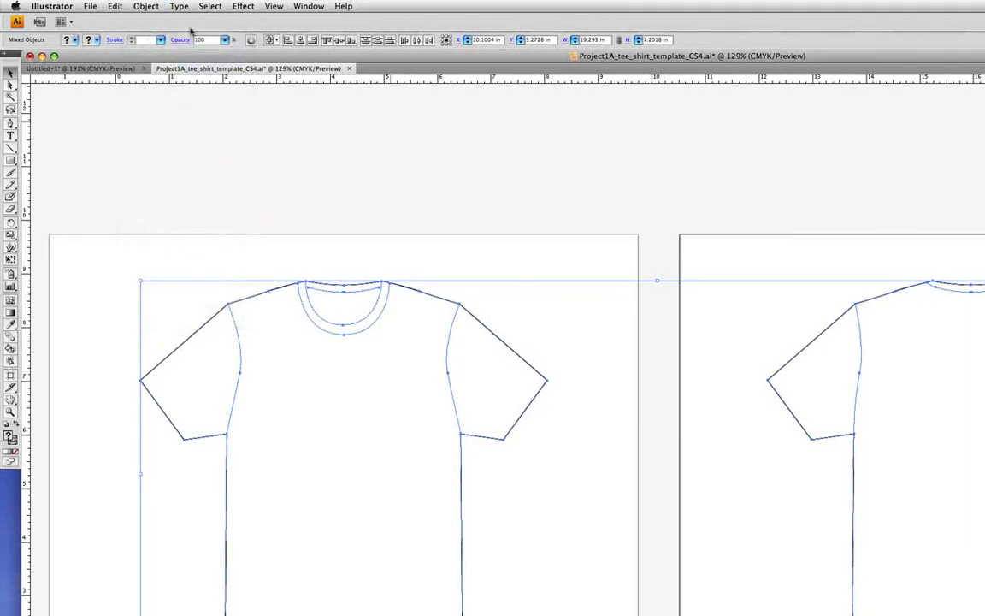
click(210, 7)
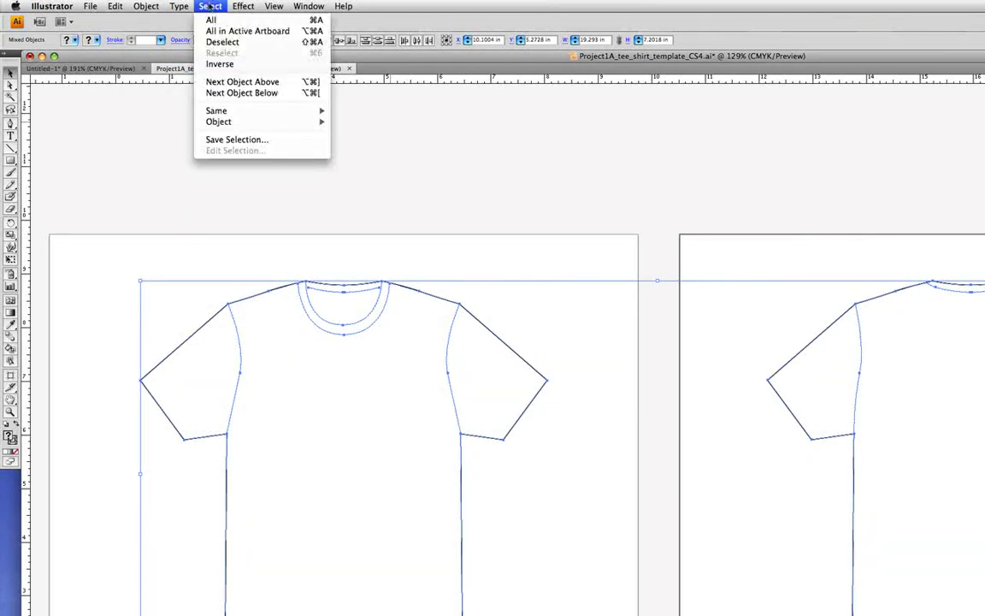
click(242, 44)
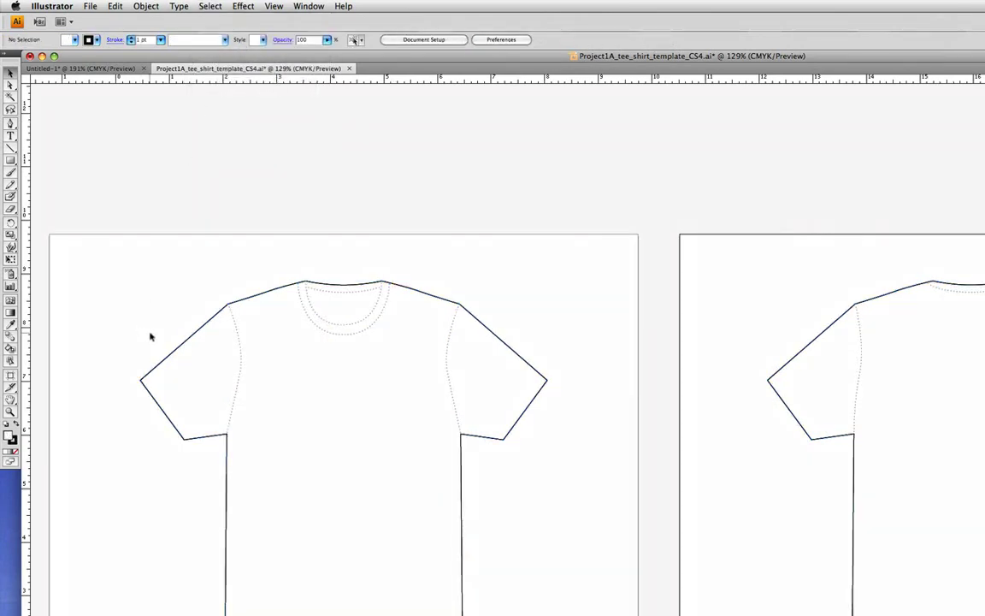
Step: Set the fill of the front and back shirt outlines to None and lock both copied template layers
click(178, 349)
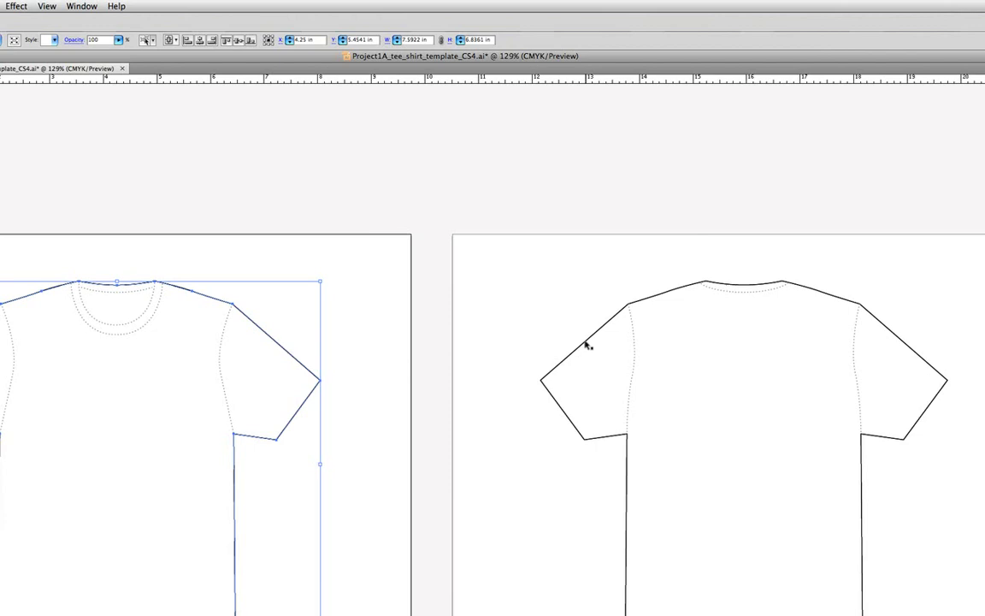
click(585, 342)
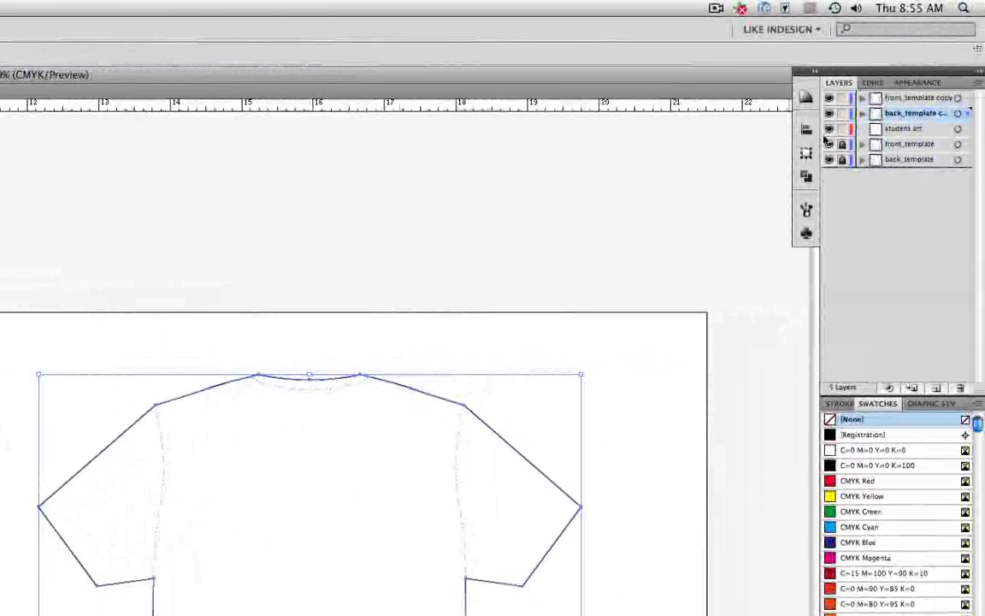
drag(842, 97, 843, 114)
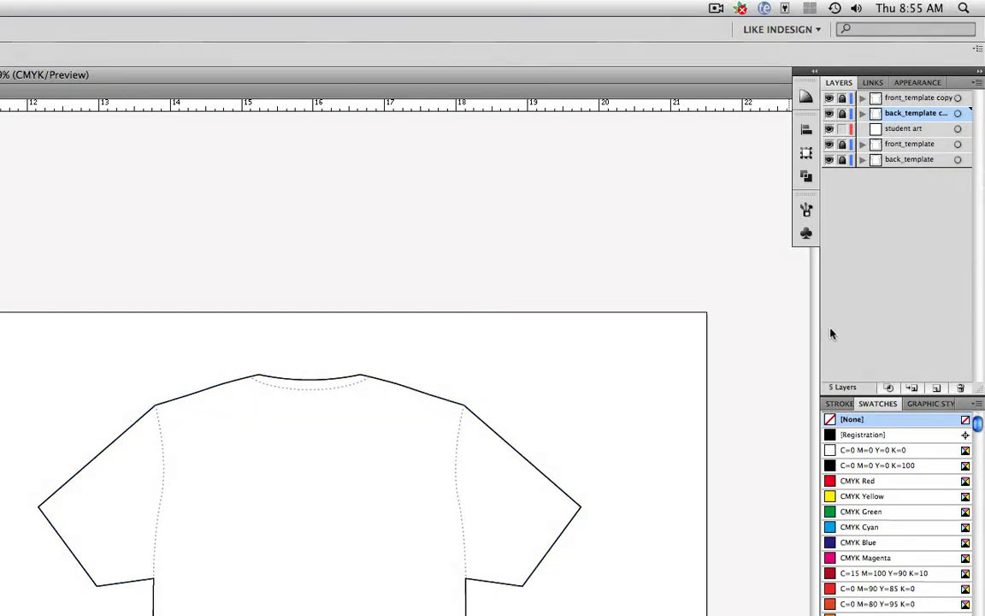
Step: On the student art layer, draw a rectangle about 8.1 by 10.25 in over the whole front shirt
click(940, 129)
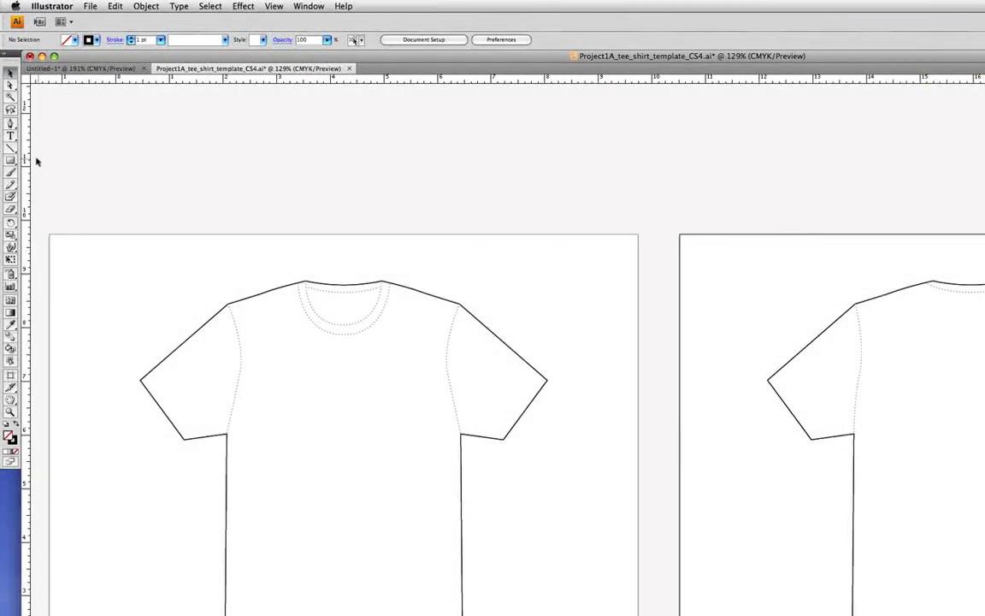
click(11, 159)
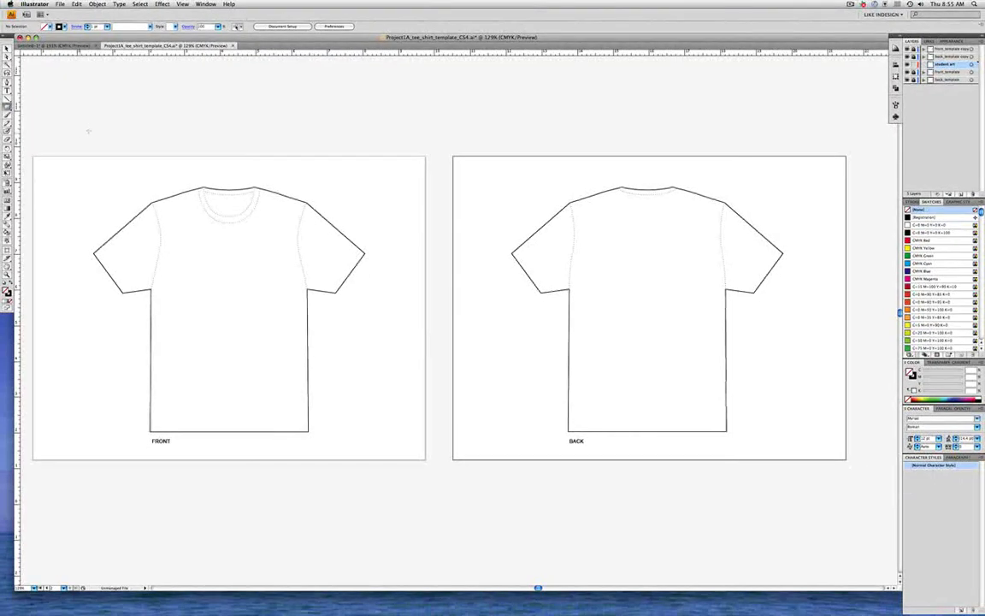
drag(113, 163, 456, 615)
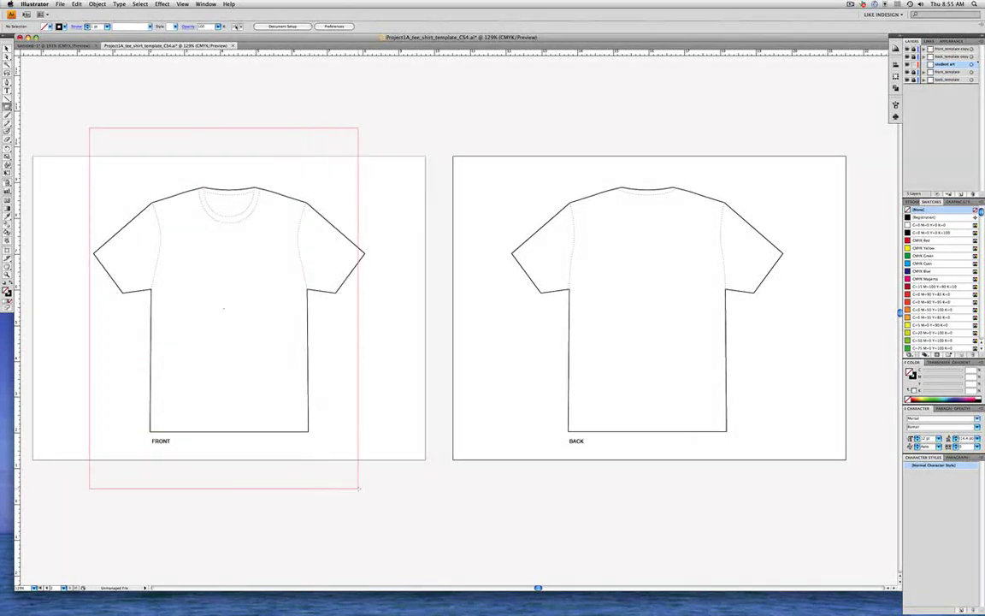
drag(358, 488, 379, 493)
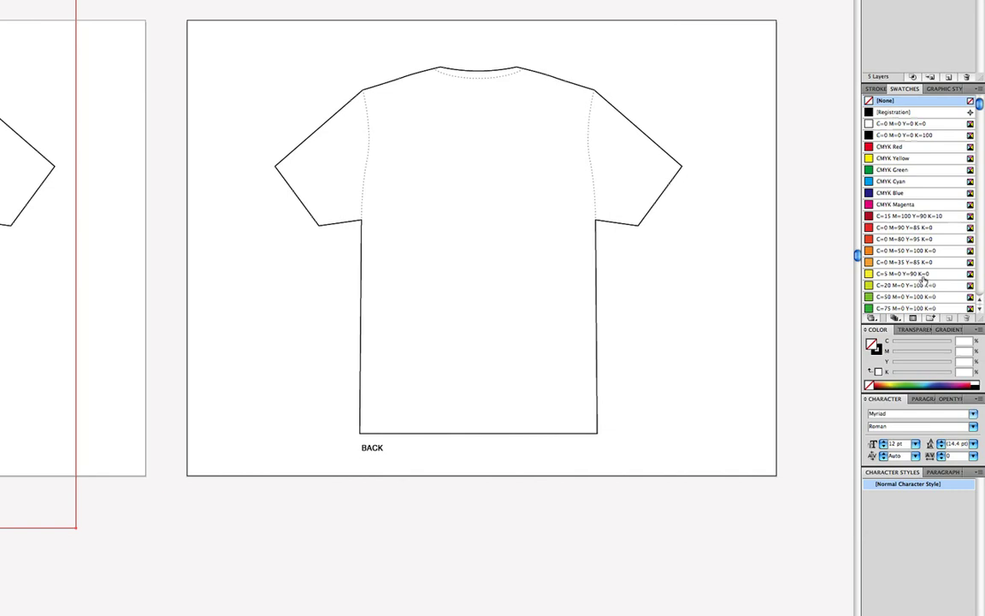
Step: Fill the rectangle with the orange swatch C=0 M=50 Y=100 K=0 and deselect it
click(912, 251)
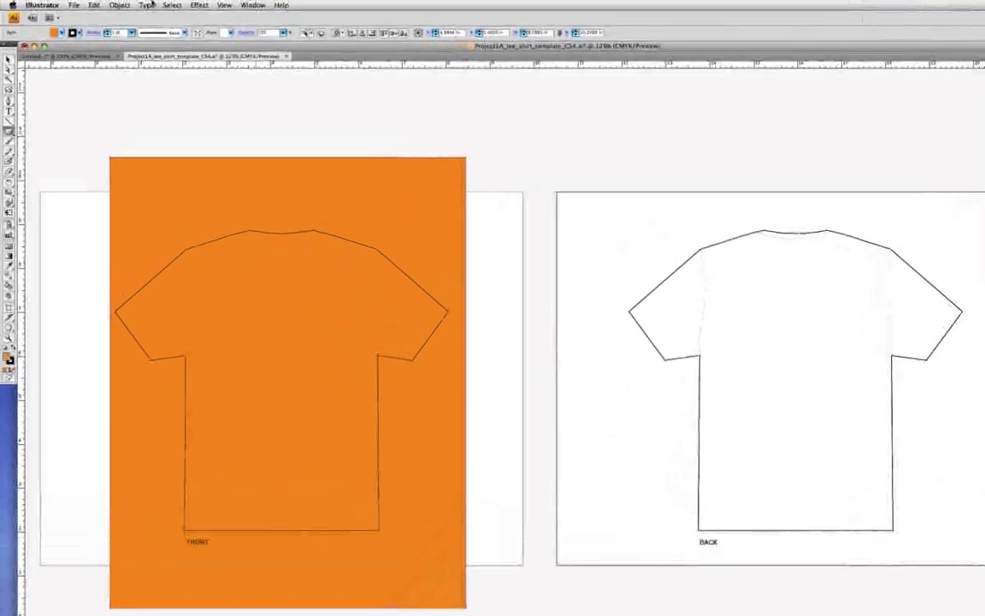
click(171, 5)
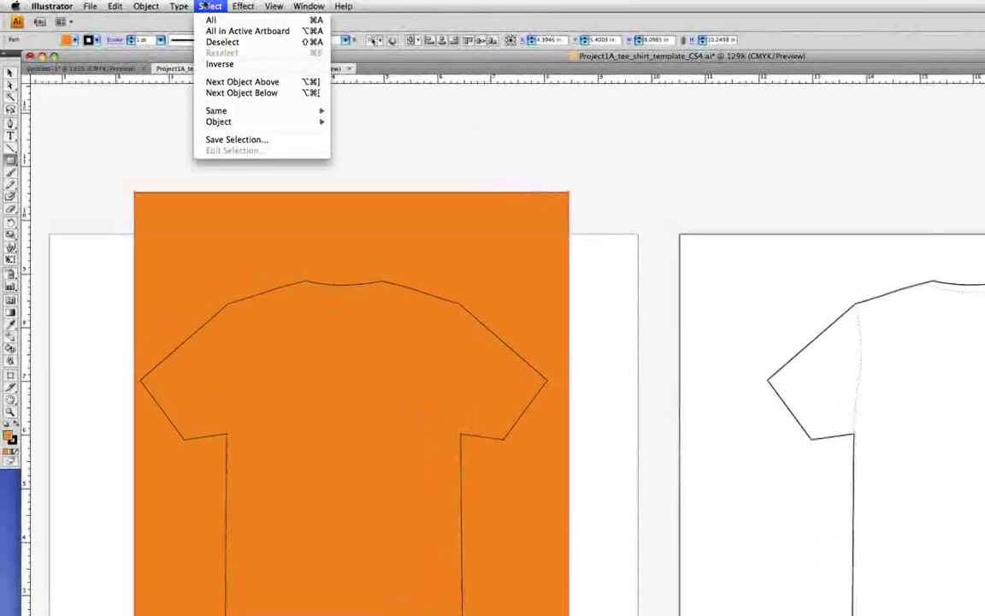
click(222, 41)
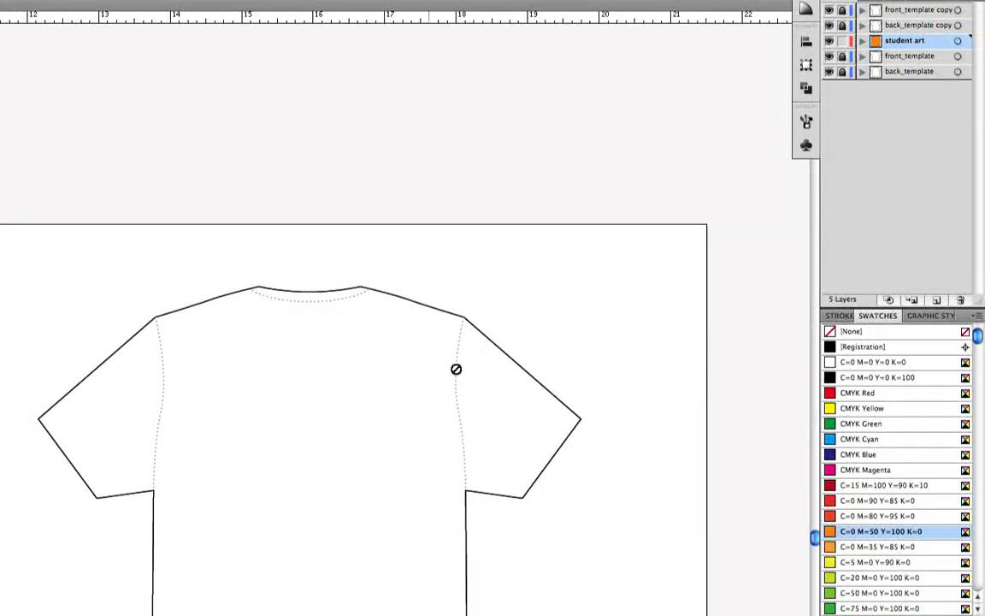
Step: Set the stroke weight to 4 pt
click(837, 317)
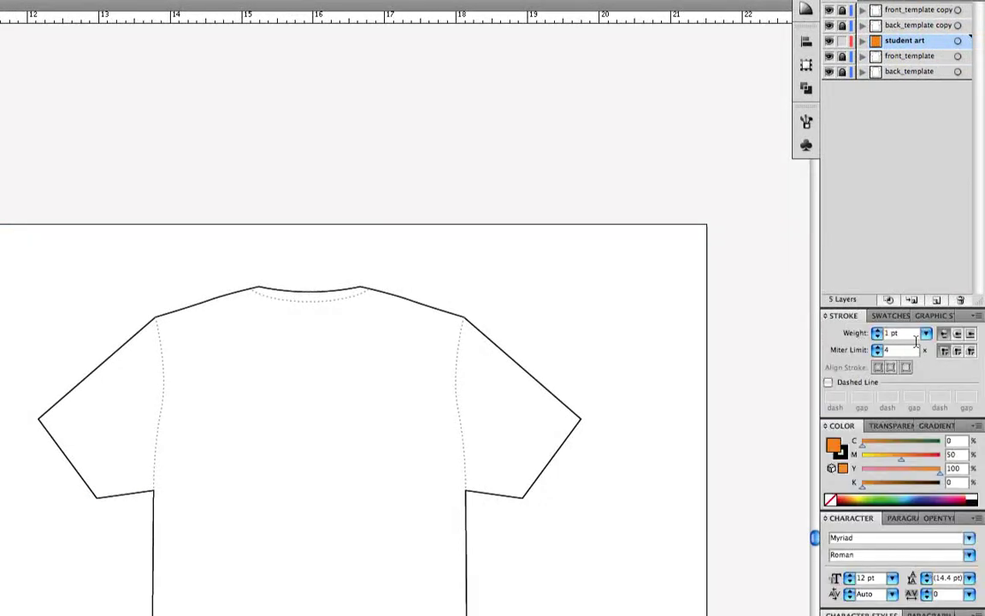
click(926, 333)
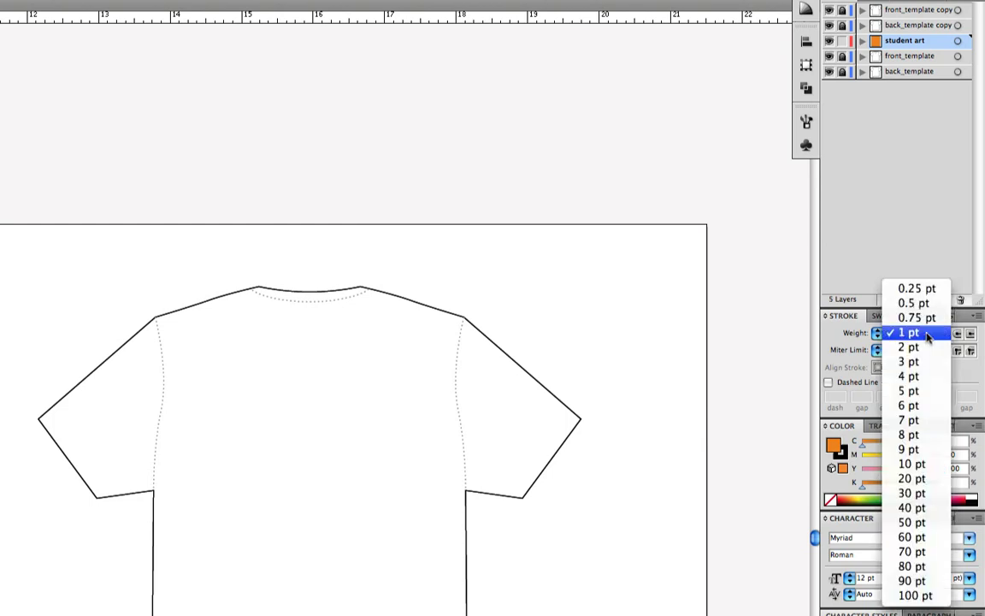
click(920, 378)
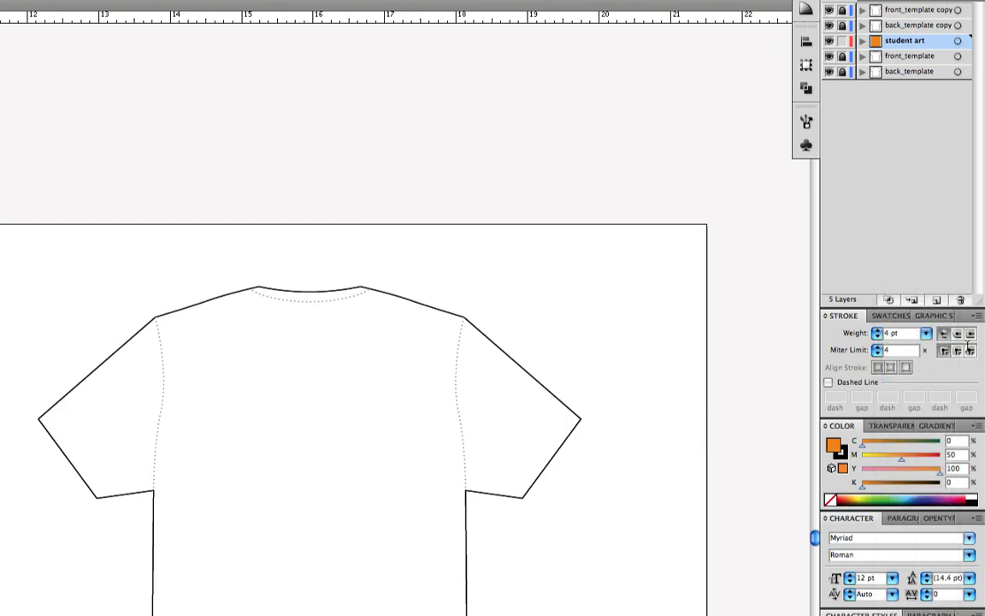
Step: Load the Artistic_ChalkCharcoalPencil brush library, choose its third brush, a thick rough-edged charcoal stroke, and close the library
click(806, 122)
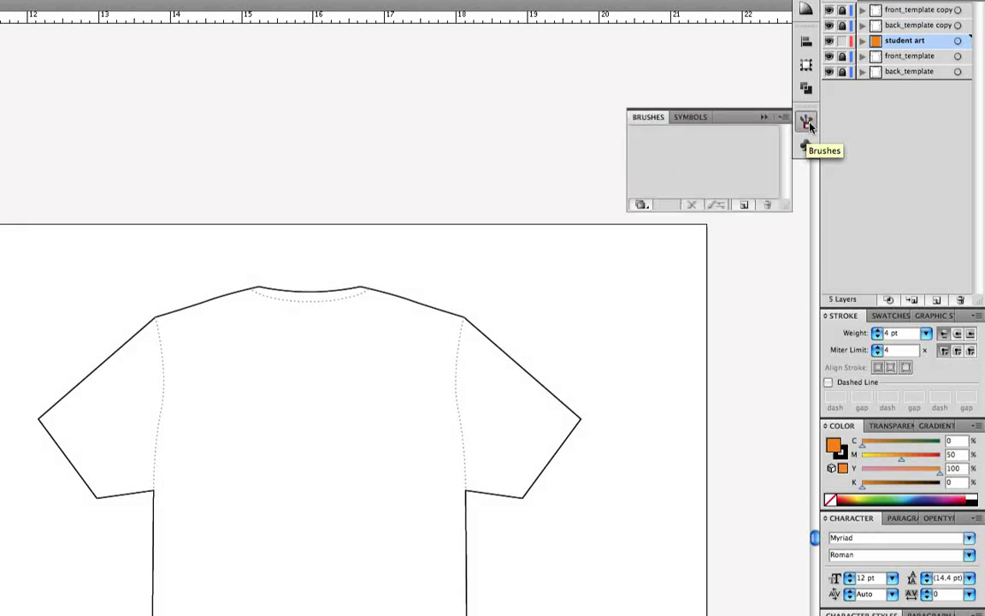
click(639, 206)
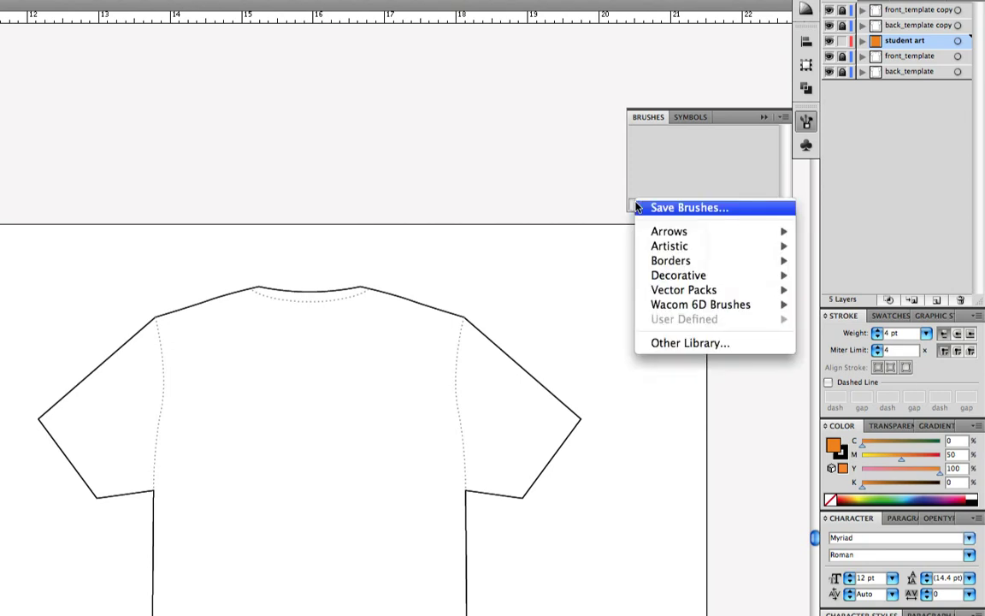
mouse_move(696, 247)
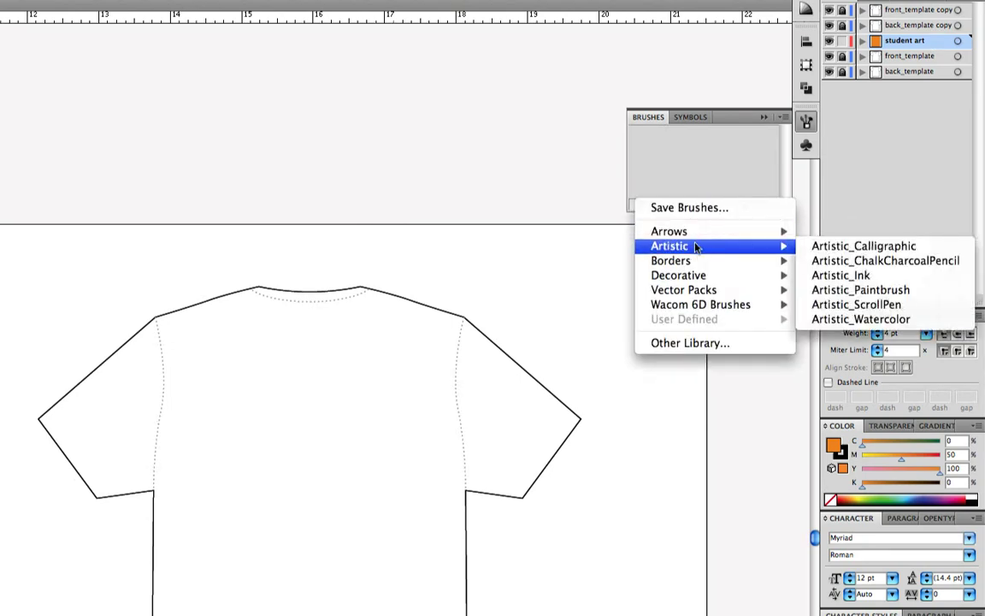
click(843, 261)
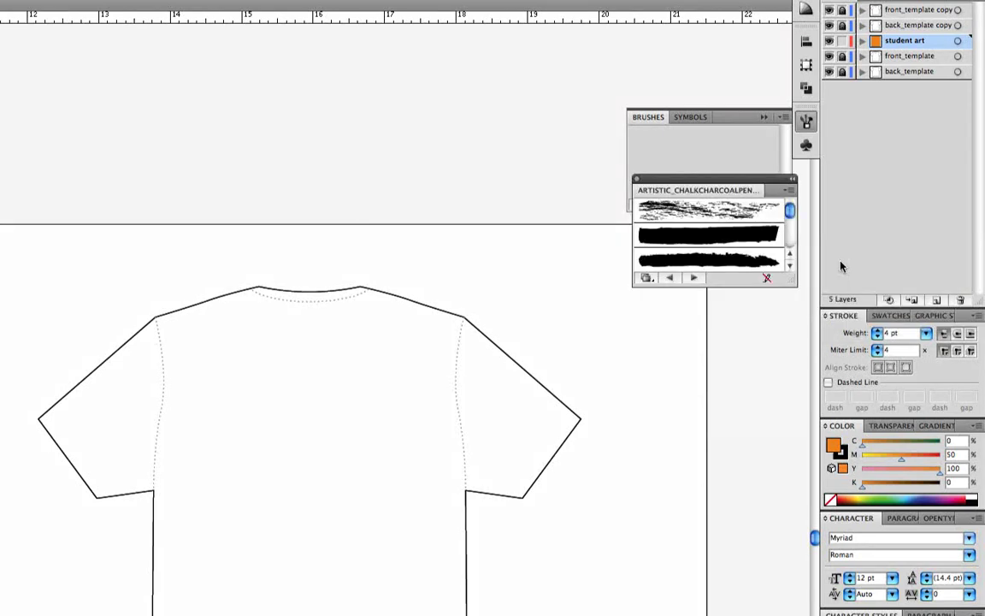
click(747, 261)
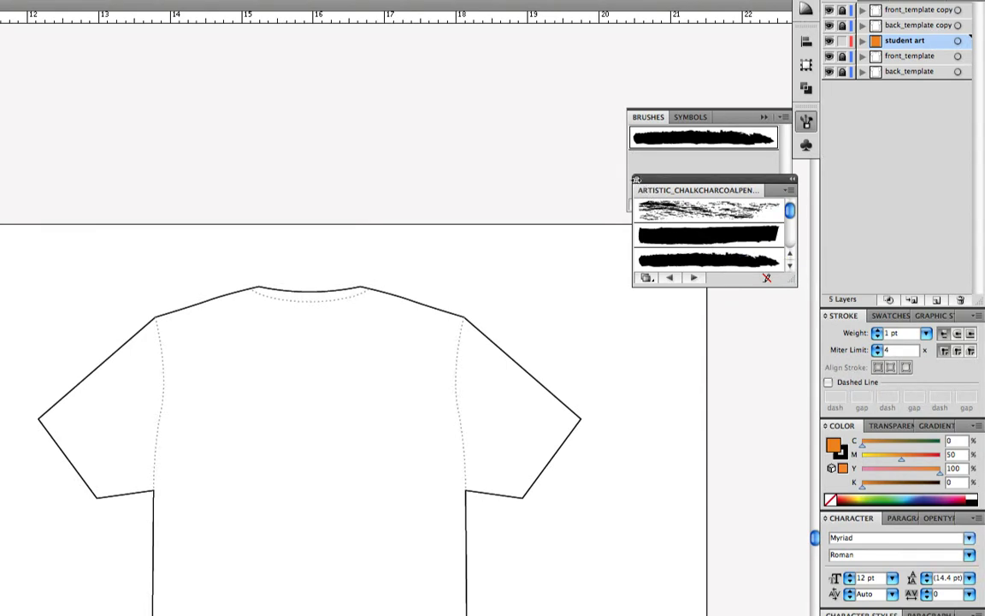
click(635, 180)
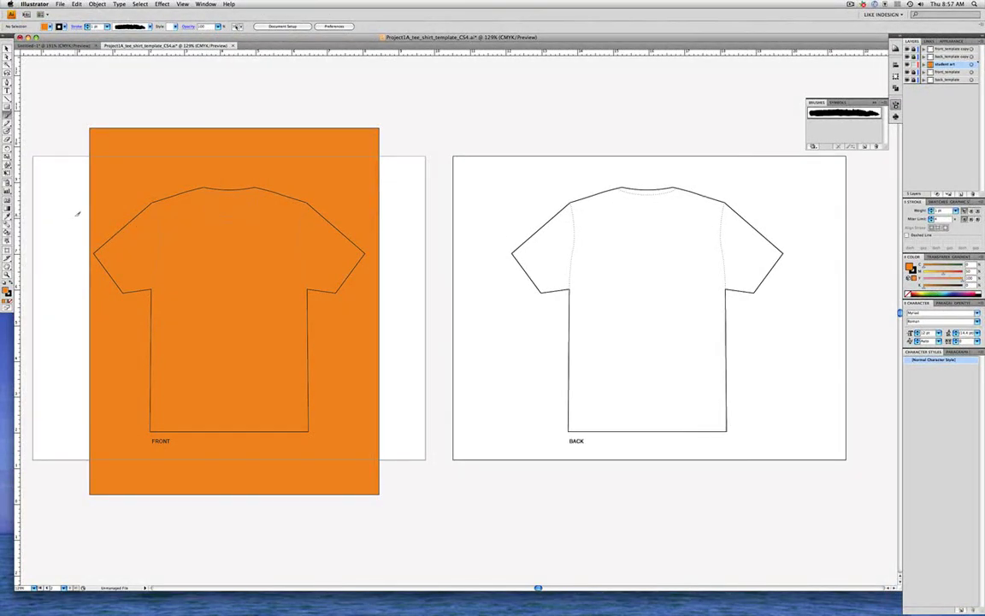
Step: Paint about fifteen black, slightly curved tiger stripes scattered over the orange rectangle, some running past its side edges
drag(75, 218, 182, 250)
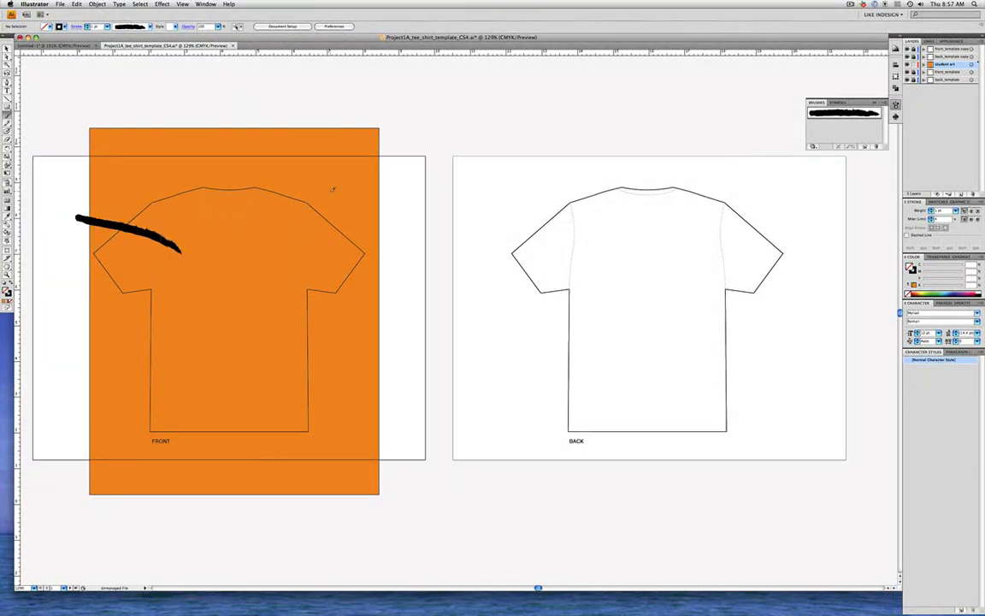
drag(268, 244, 329, 192)
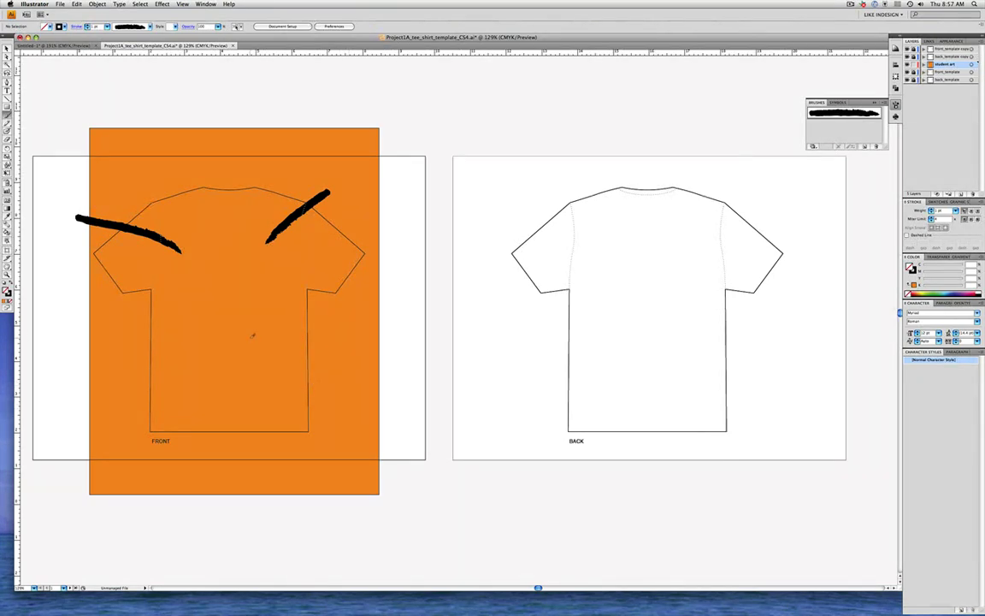
drag(253, 340, 348, 383)
drag(103, 411, 201, 366)
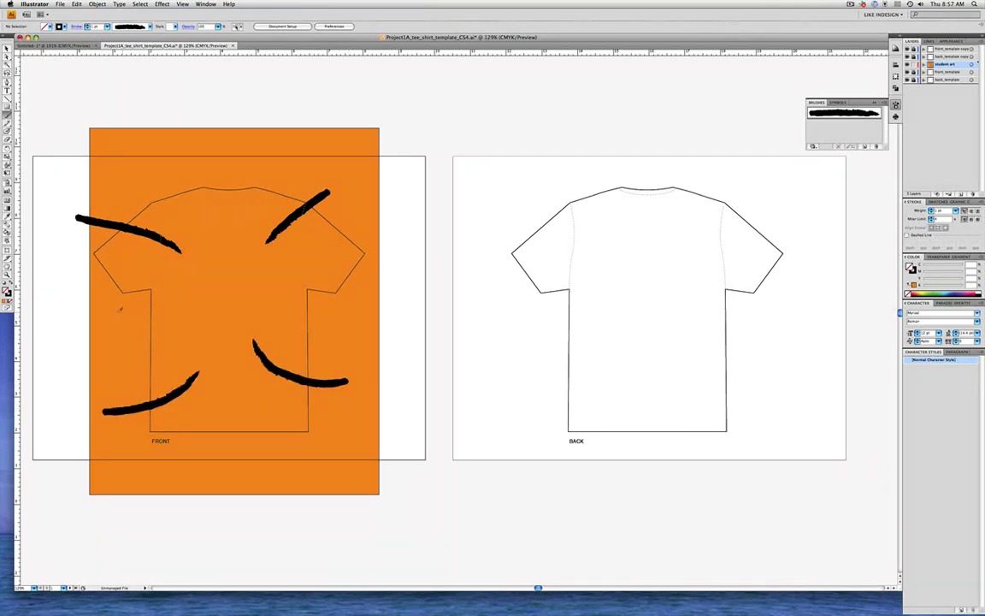
drag(117, 314, 222, 322)
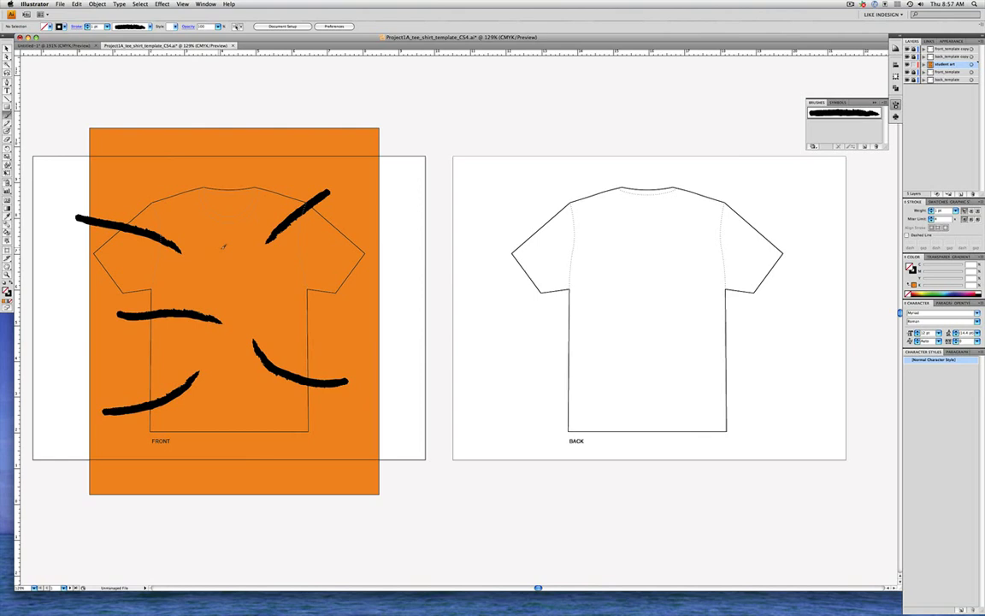
drag(223, 246, 167, 165)
drag(346, 330, 255, 299)
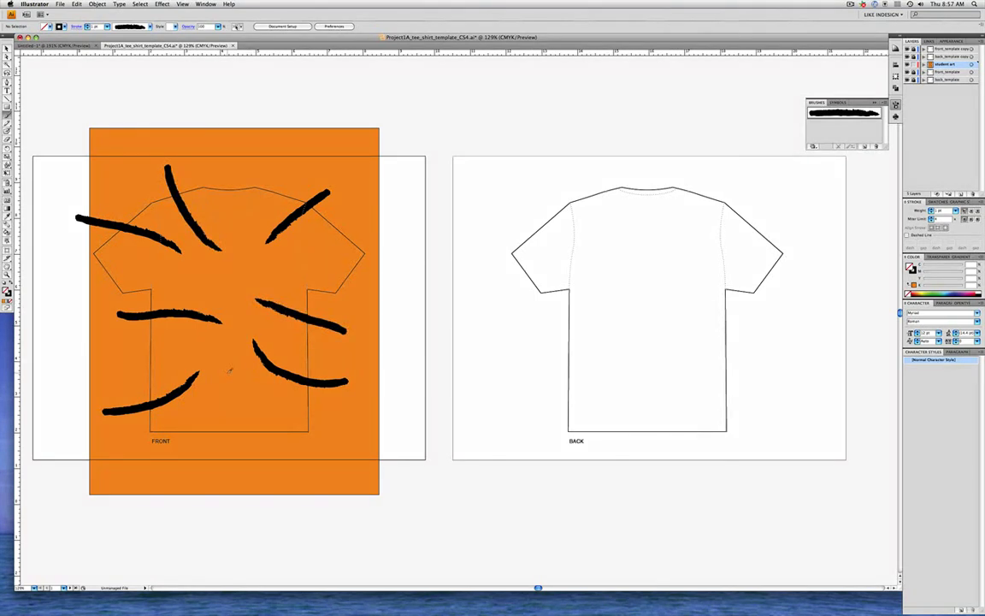
mouse_move(297, 473)
mouse_down()
mouse_move(226, 375)
mouse_move(123, 375)
mouse_up()
drag(373, 209, 305, 257)
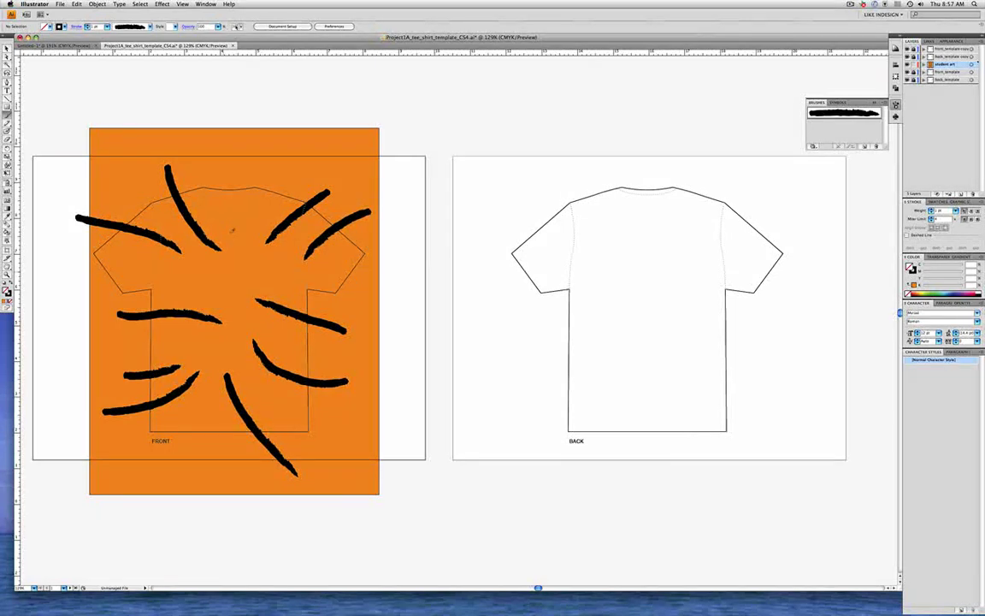
drag(160, 281, 241, 278)
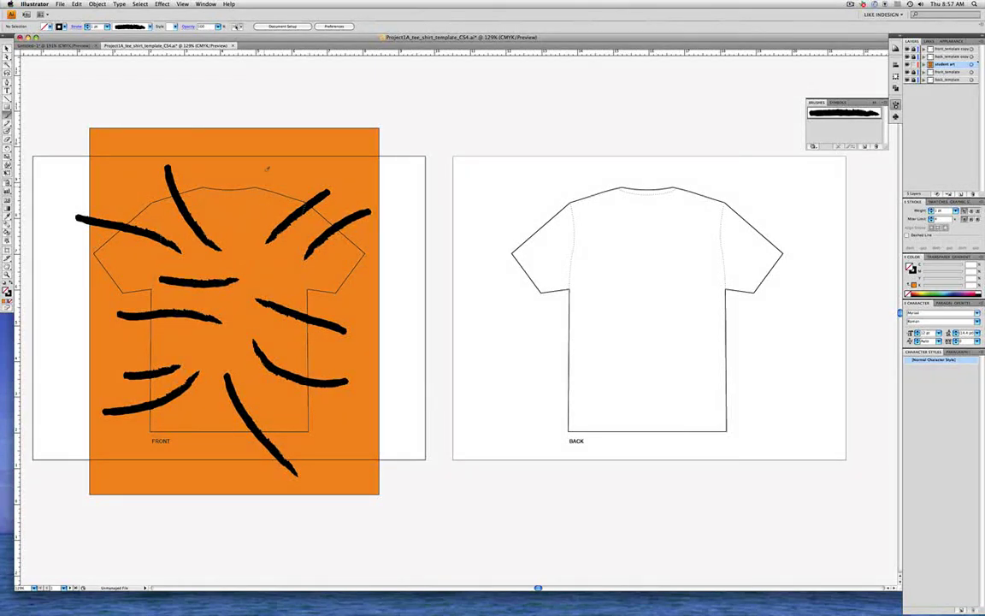
drag(238, 226, 260, 160)
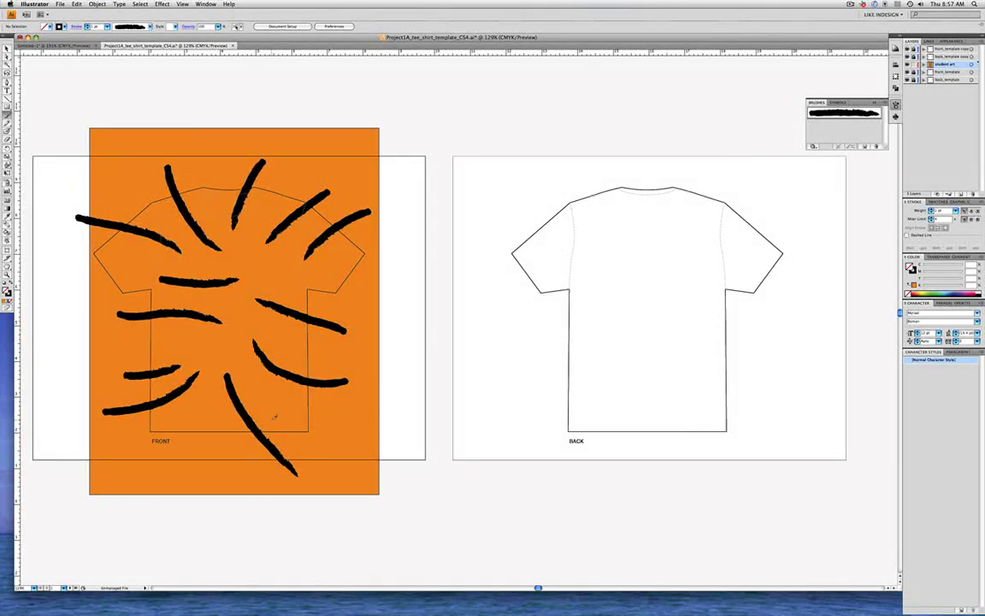
drag(275, 417, 360, 448)
drag(144, 268, 73, 297)
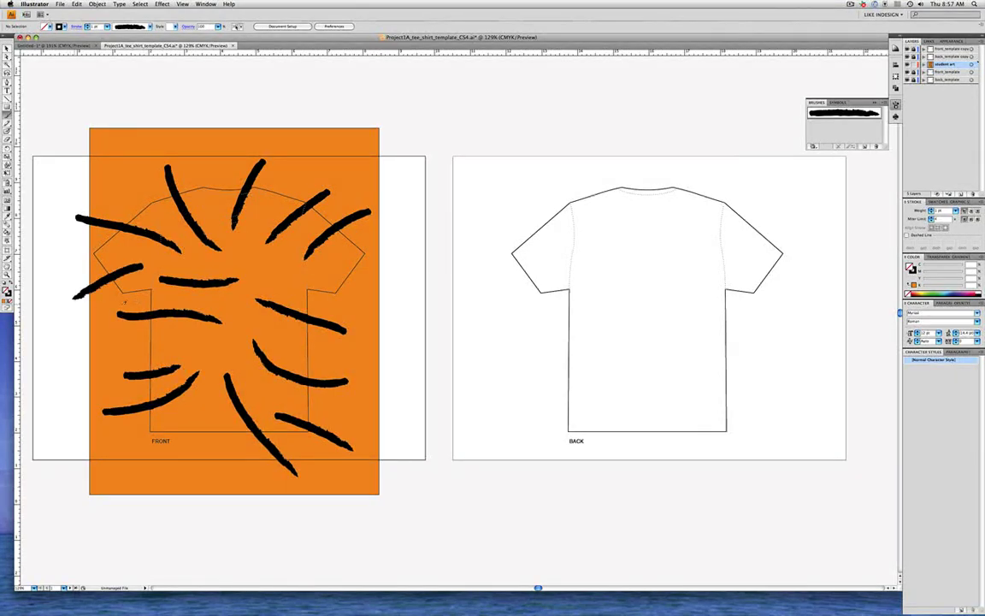
drag(331, 271, 399, 272)
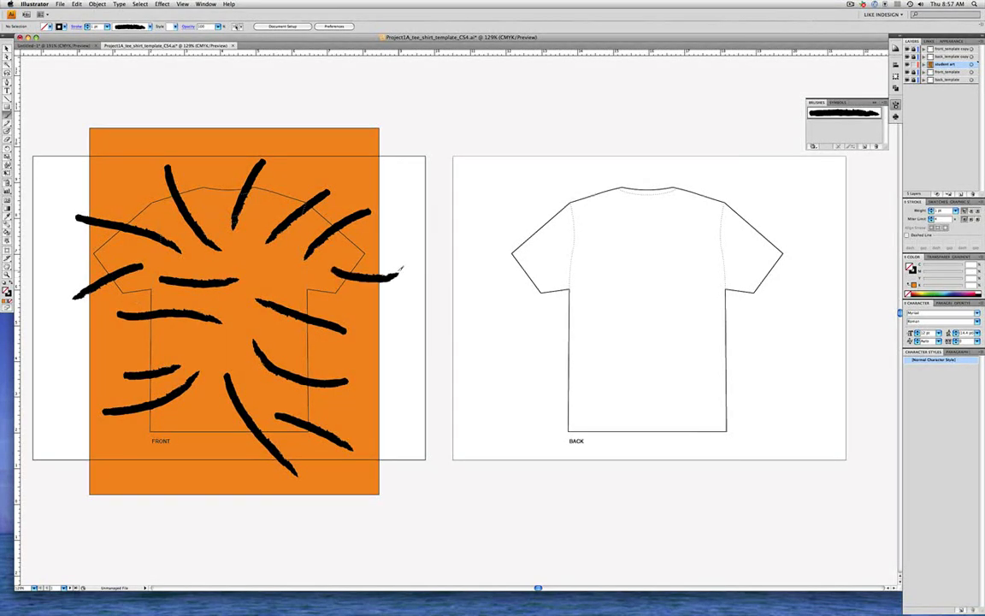
Step: Select the orange rectangle with all its stripes and place a duplicate level with it over the back shirt
click(7, 49)
mouse_move(52, 95)
mouse_down()
mouse_move(183, 346)
mouse_move(376, 477)
mouse_move(408, 518)
mouse_up()
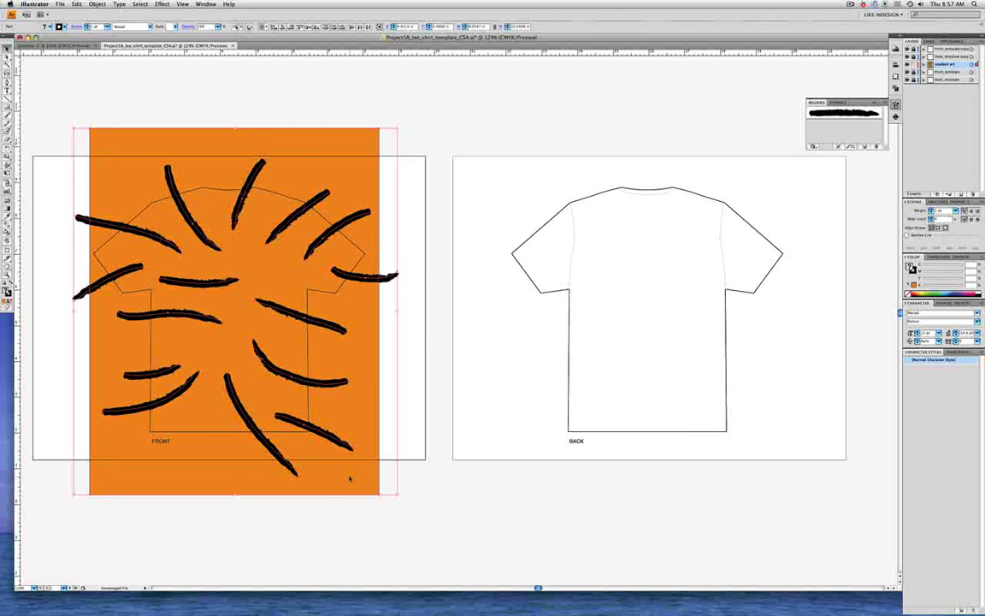
drag(350, 478, 761, 480)
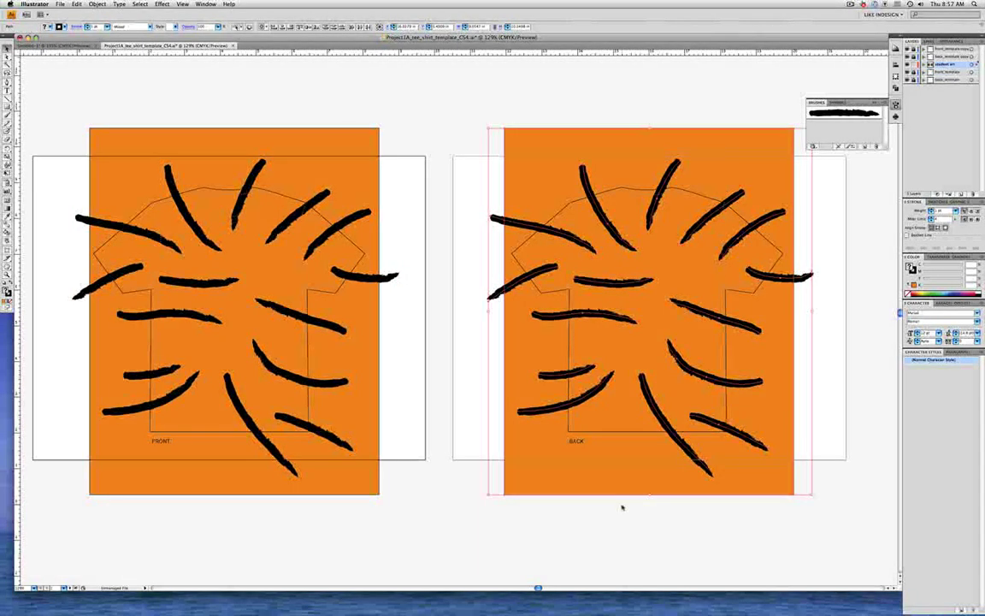
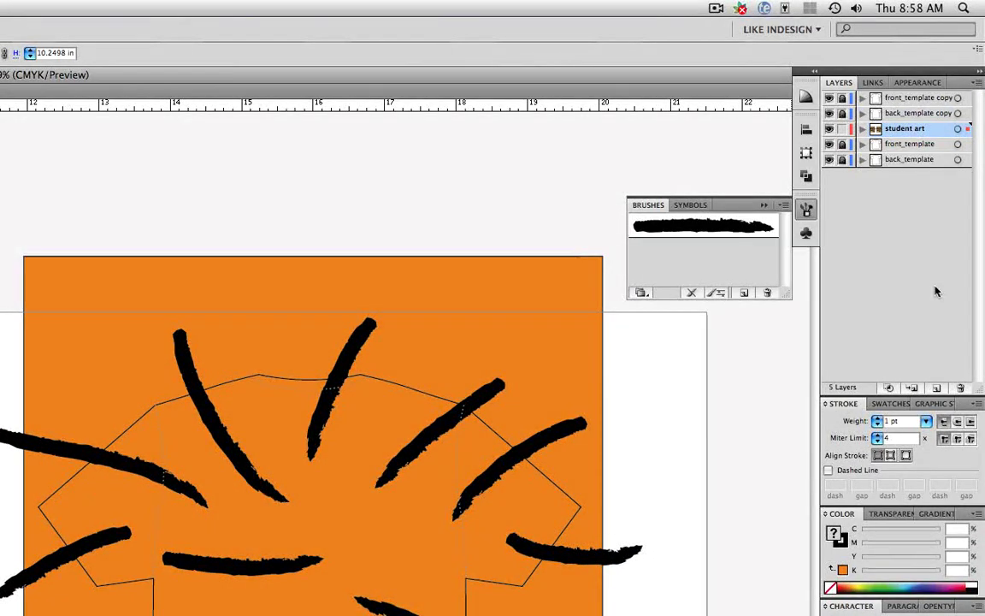
Step: Unlock the front_template copy layer and make a clipping mask from the front shirt outline and the striped artwork beneath it
click(842, 99)
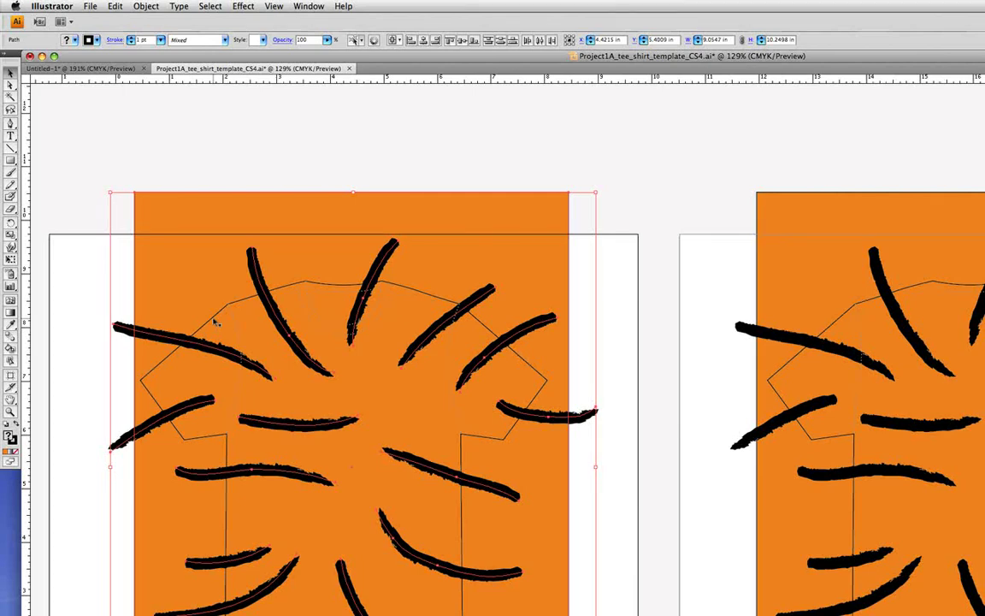
key(super+shift+bracketright)
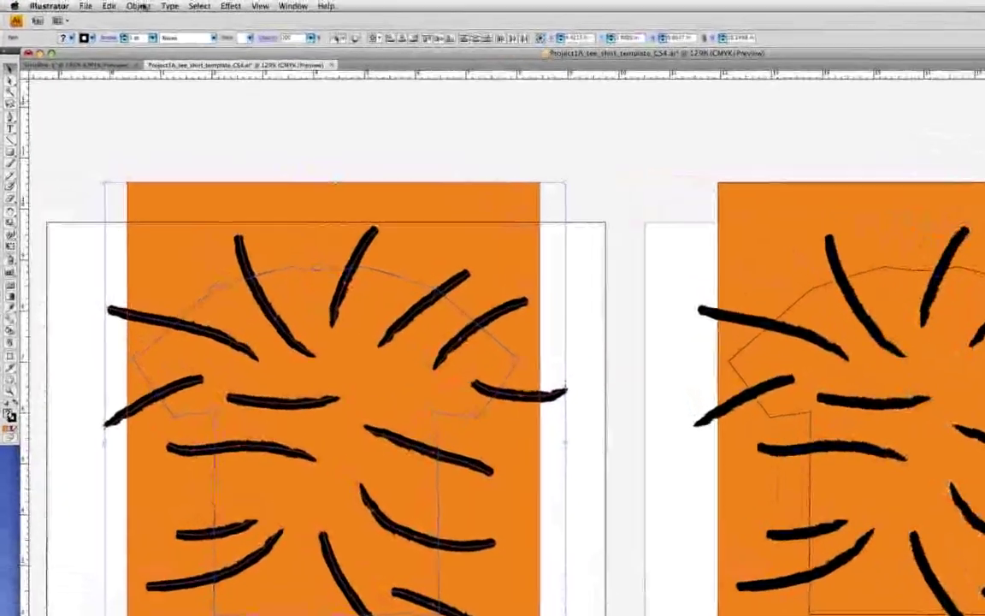
click(102, 4)
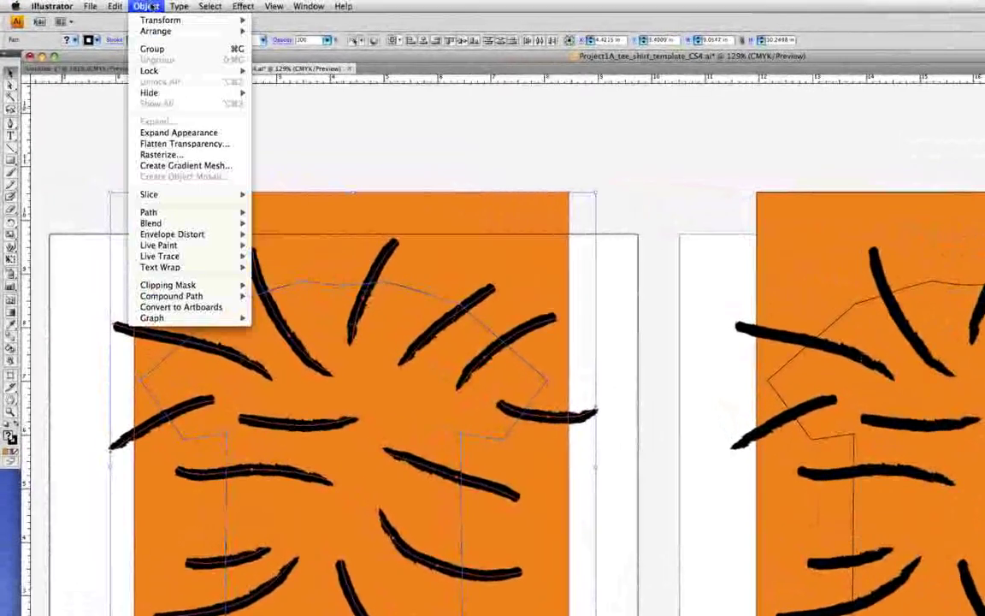
mouse_move(178, 291)
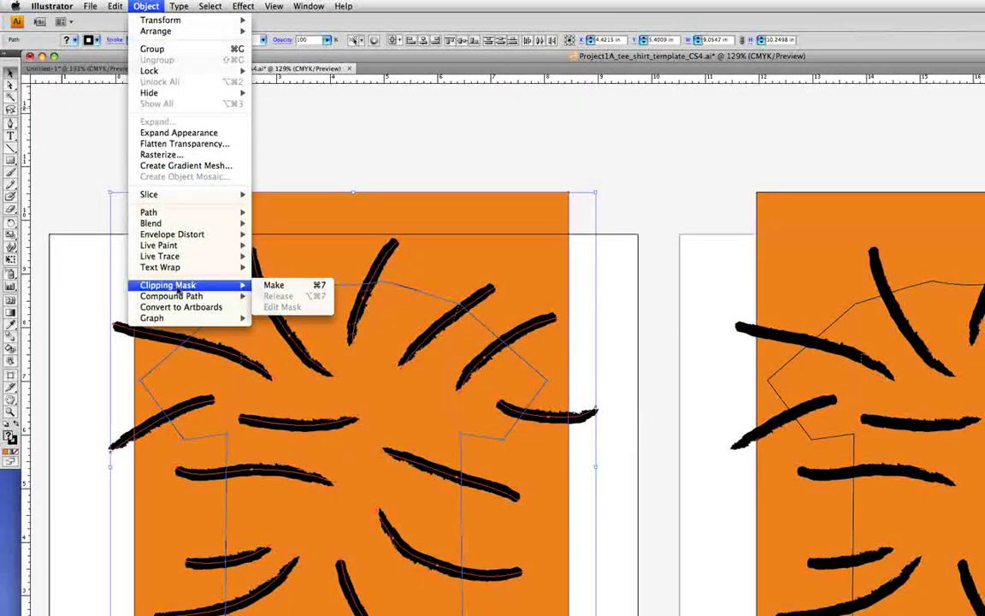
click(286, 289)
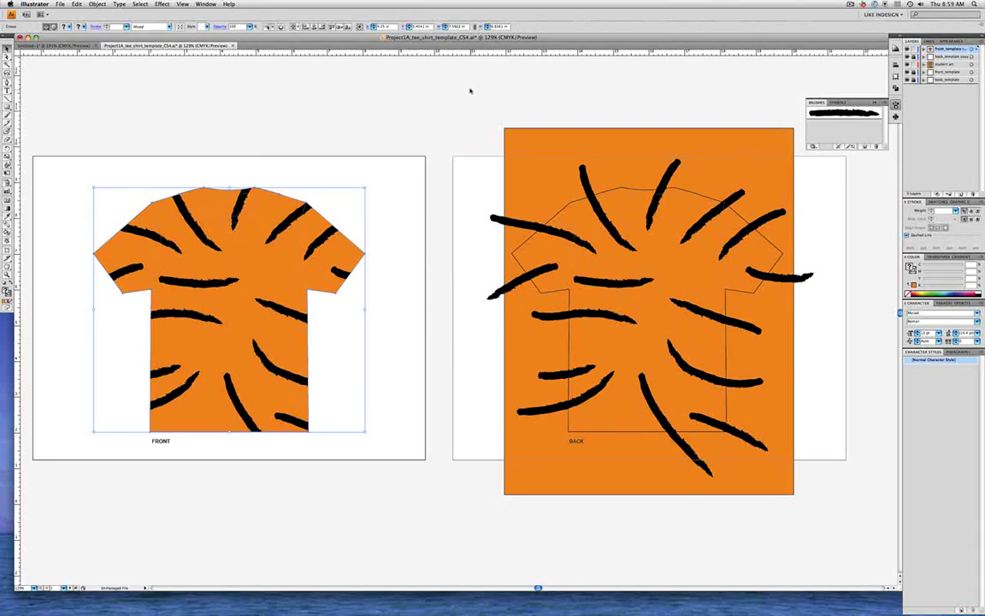
Step: Unlock the back_template copy layer and make a clipping mask from the back shirt outline and the duplicated striped artwork
drag(471, 90, 821, 549)
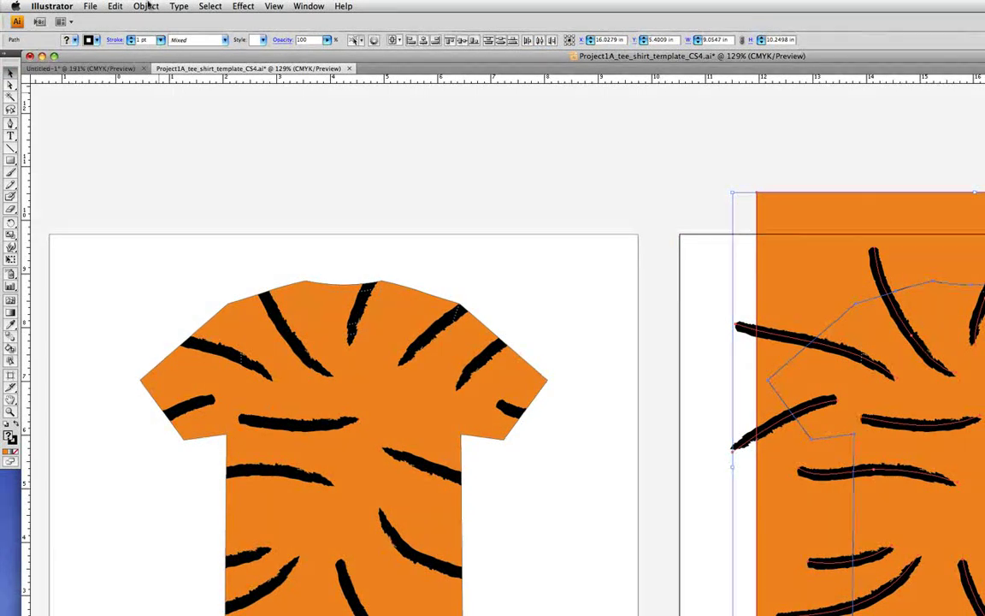
click(145, 6)
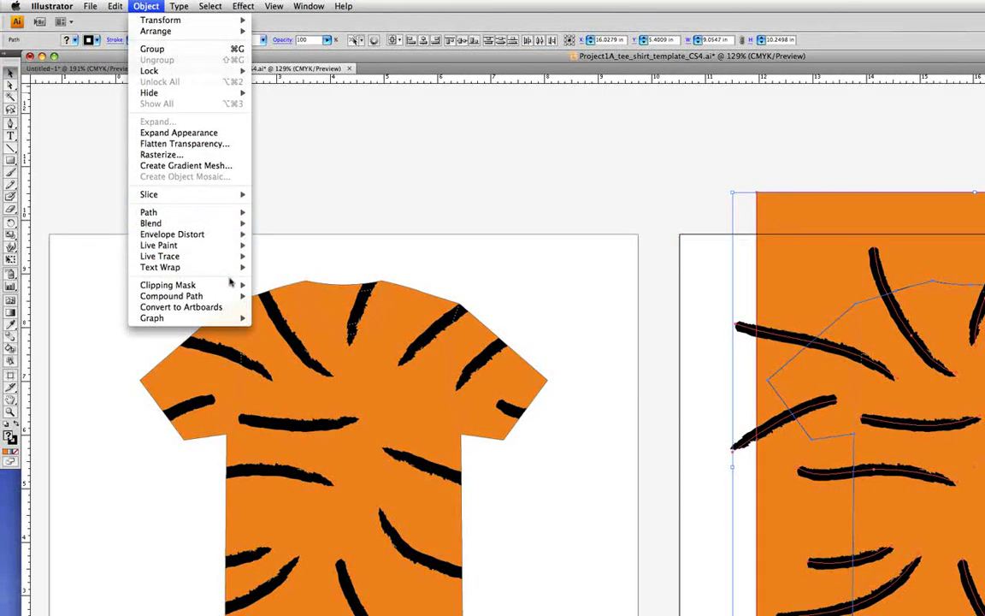
mouse_move(232, 284)
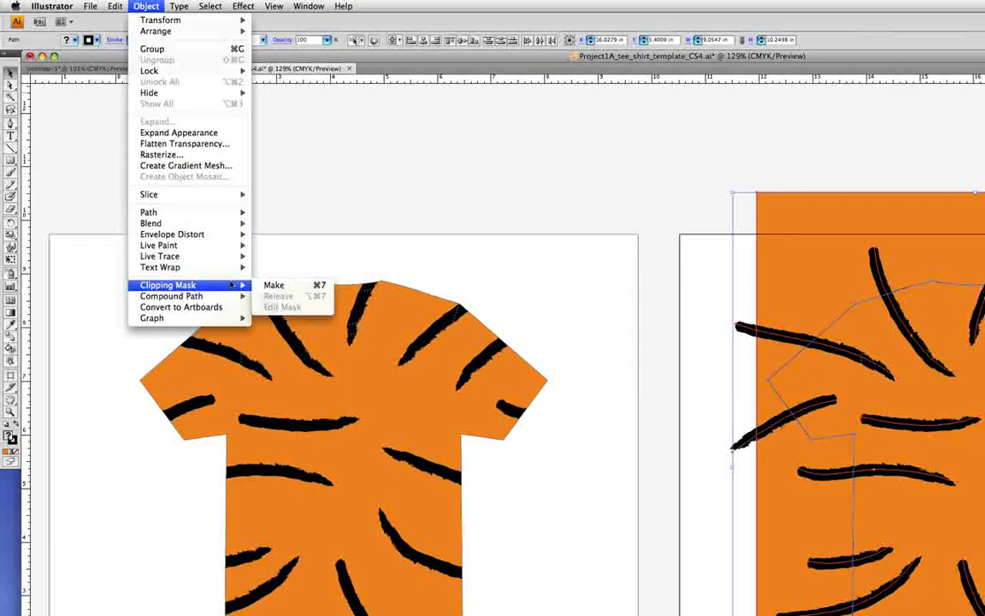
click(304, 290)
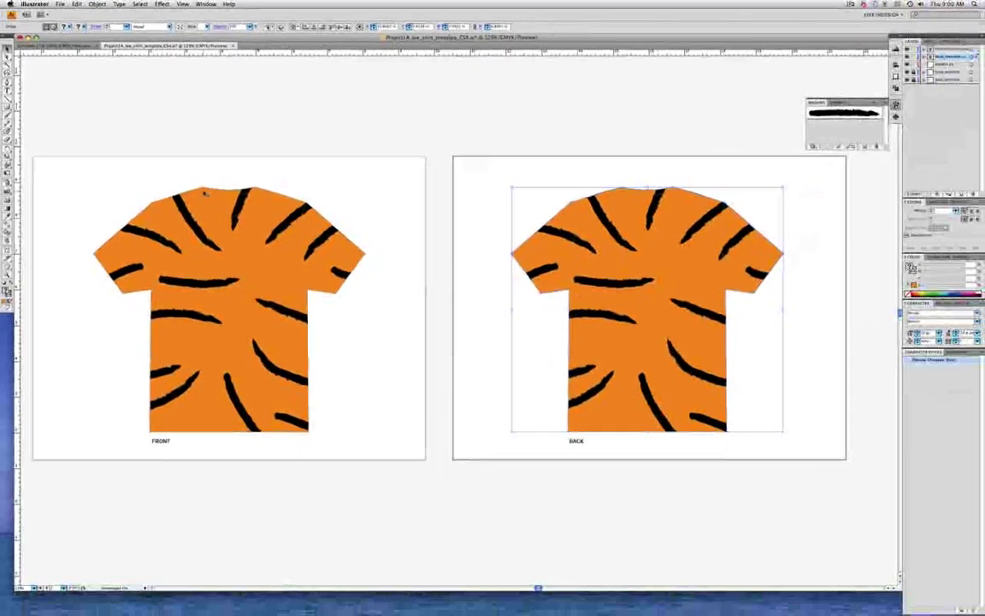